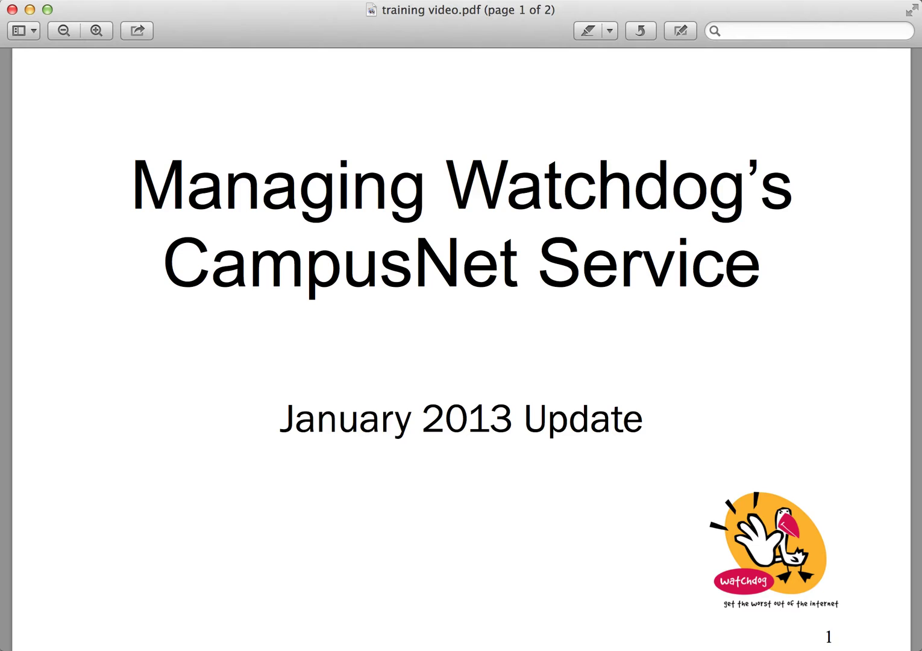
Step: Scroll training video.pdf to page 2's topic list, then open a new Chrome tab
scroll(461, 344, "down", 10)
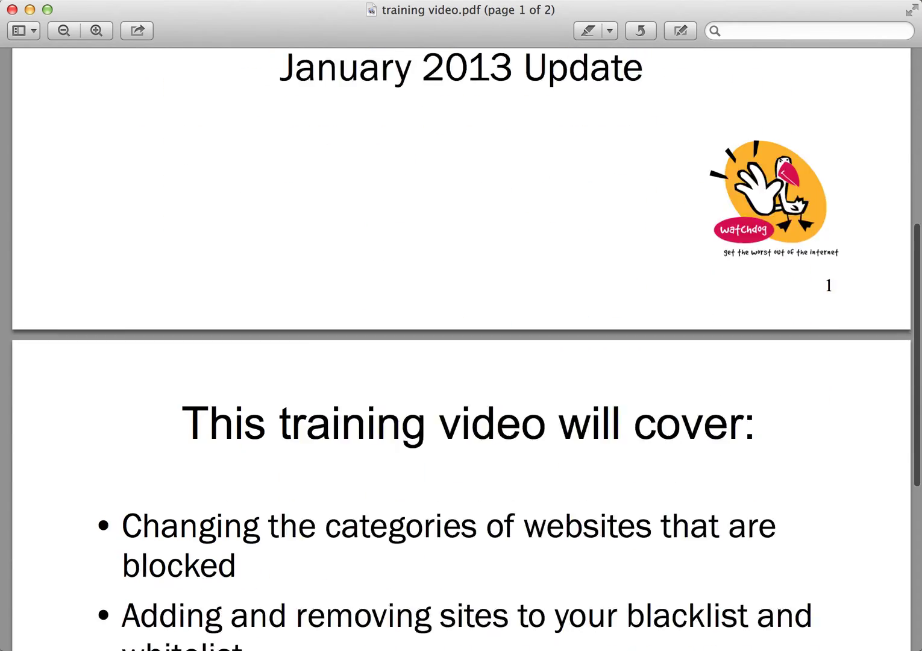
scroll(461, 350, "down", 4)
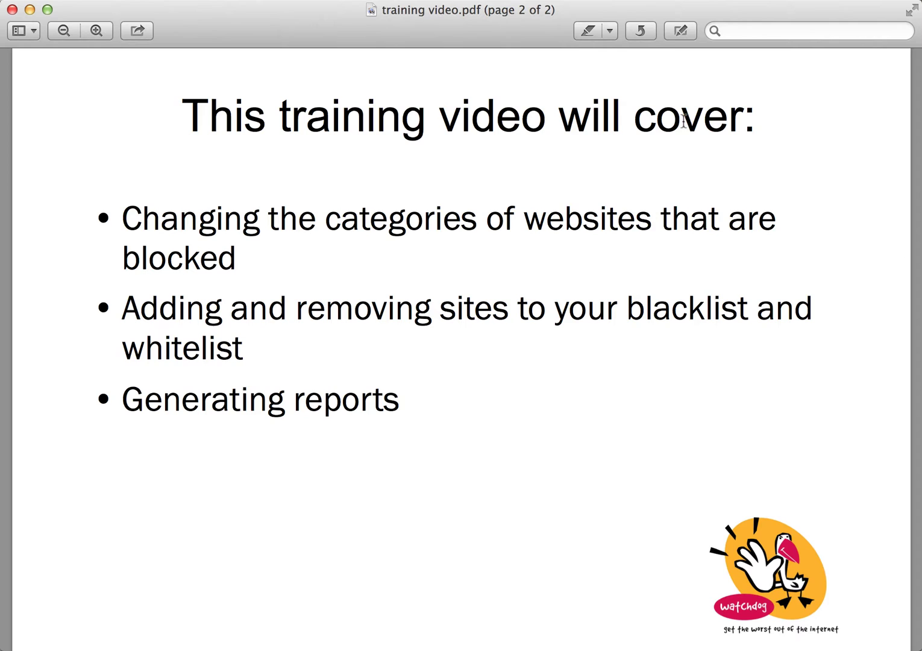
left_click(742, 1)
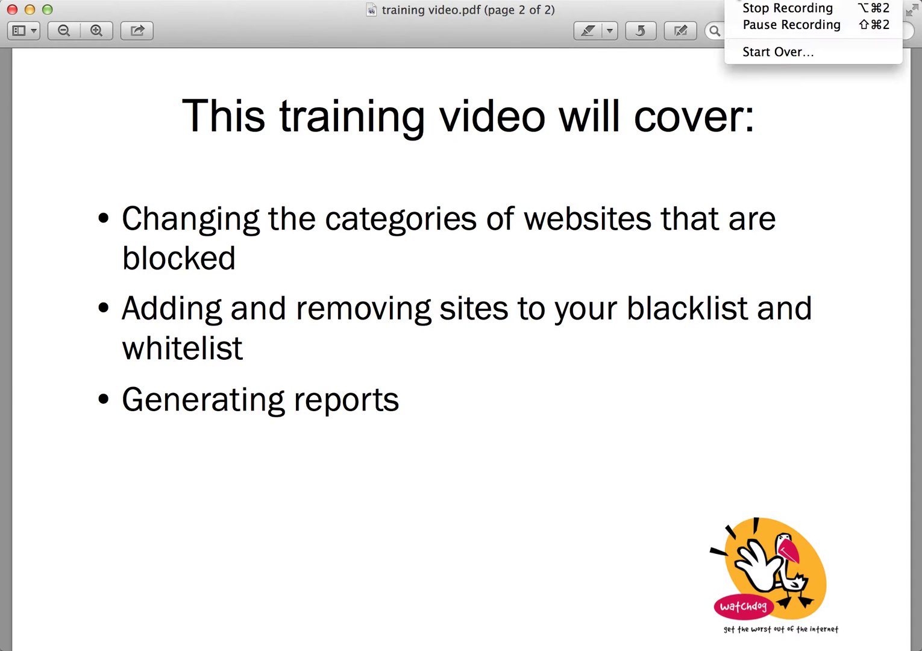
Step: Go to filter2.watchdog.net.nz to reach the Netsweeper Cloud Manager login page
left_click(736, 23)
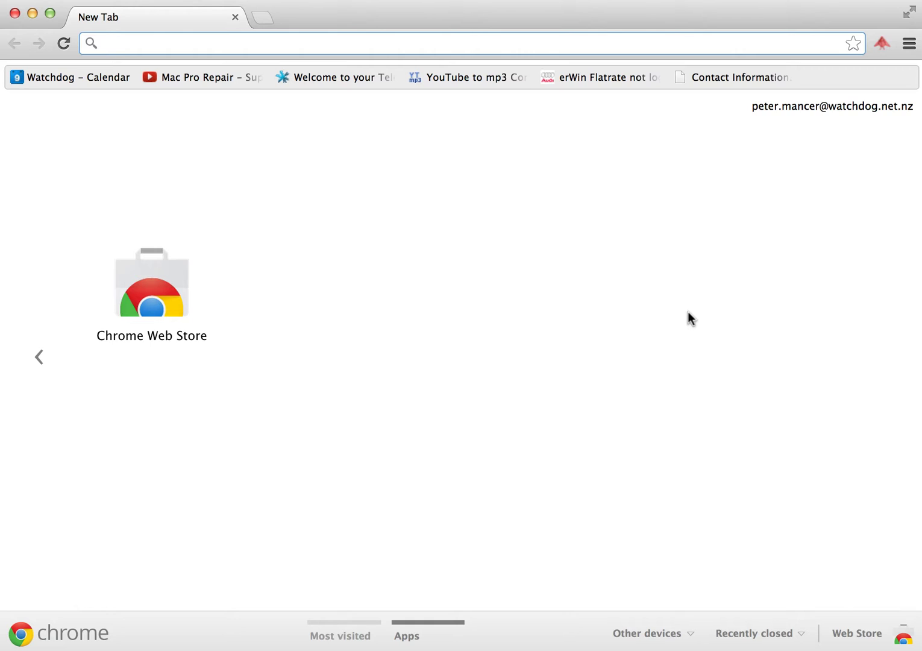
type("filter2.watchdog.net.nz")
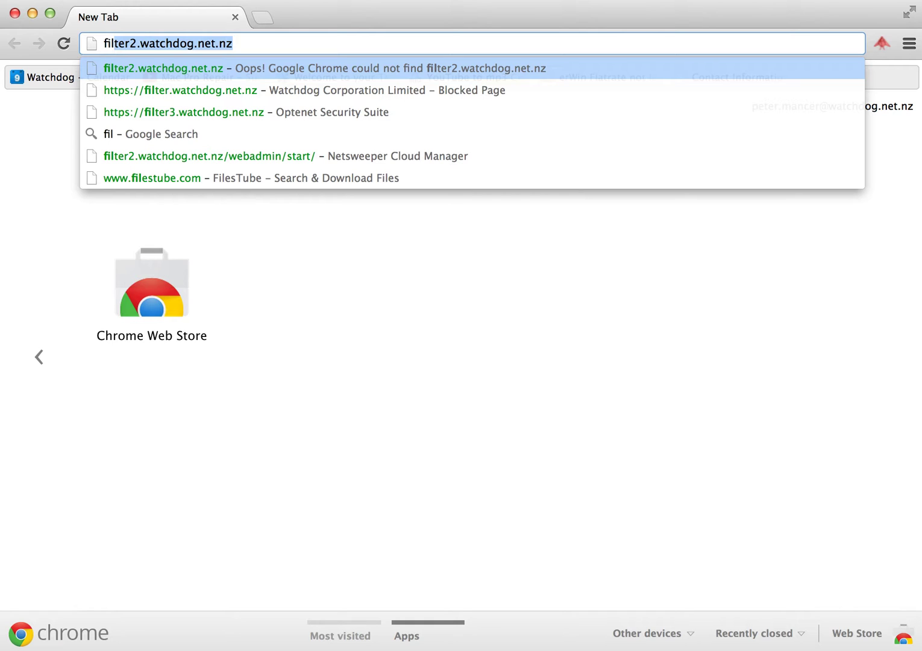
key("Return")
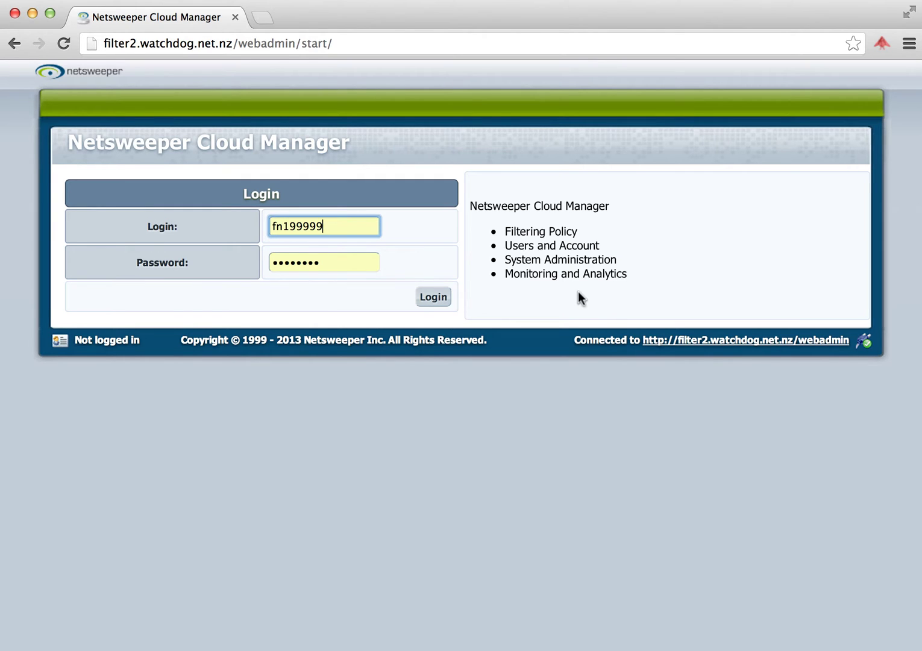
Step: Log in with the autofilled credentials and head to Category Settings > Categories
left_click(434, 301)
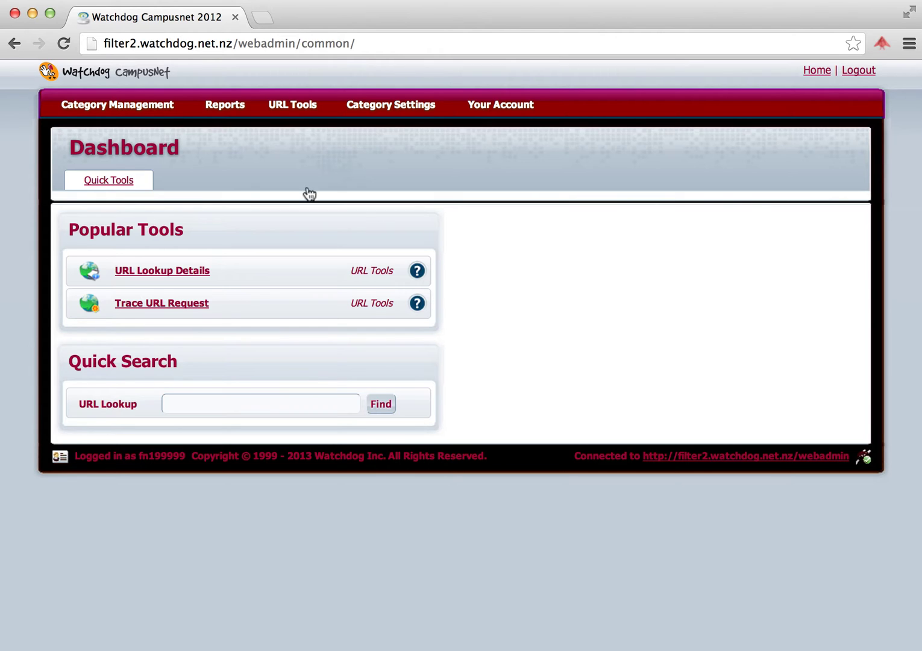
mouse_move(140, 109)
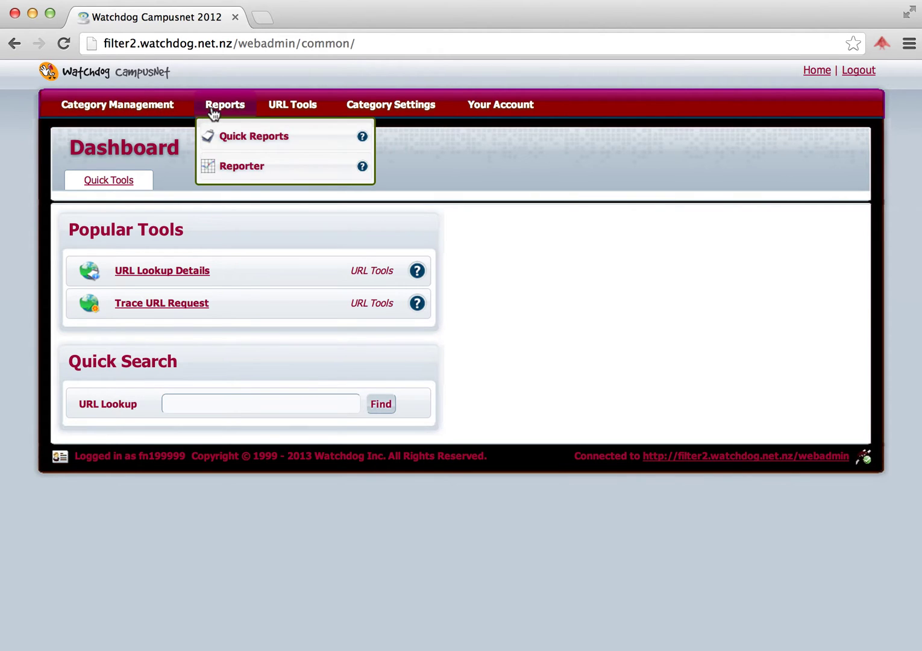
mouse_move(290, 114)
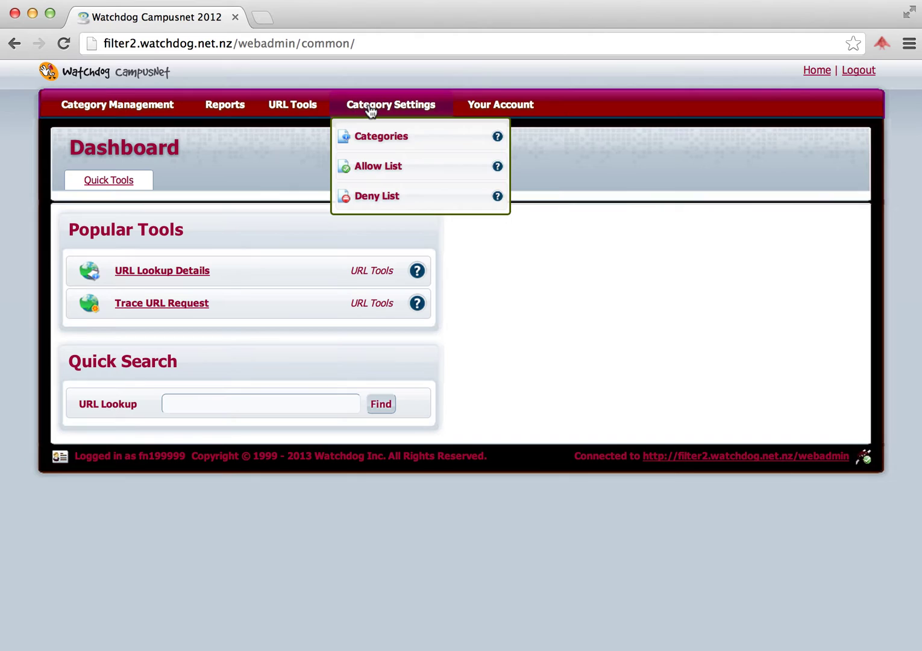
mouse_move(411, 124)
Step: Open the Categories page showing blocked categories like Adult Image, Adware and Gambling
left_click(380, 137)
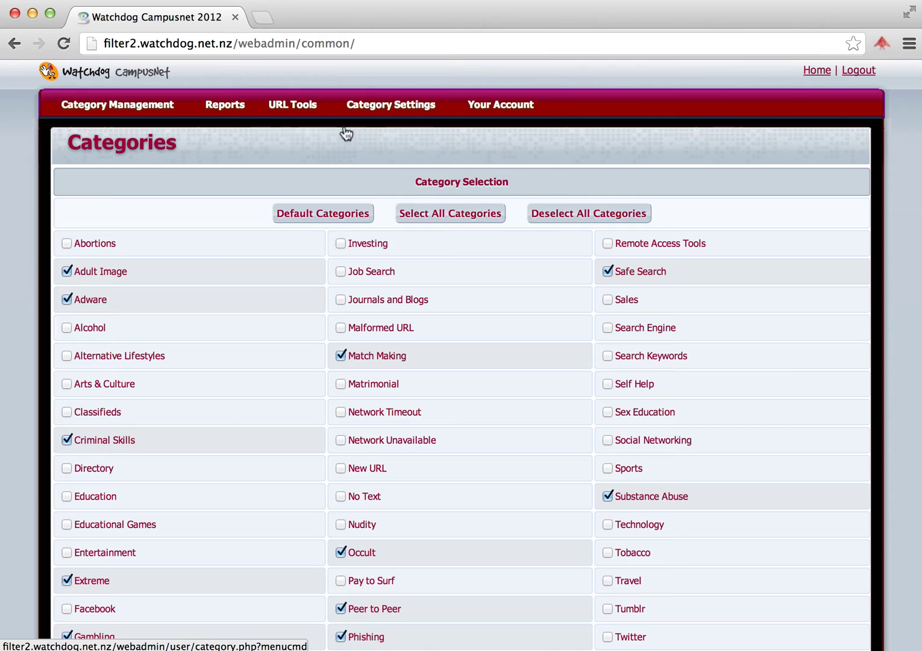
mouse_move(98, 248)
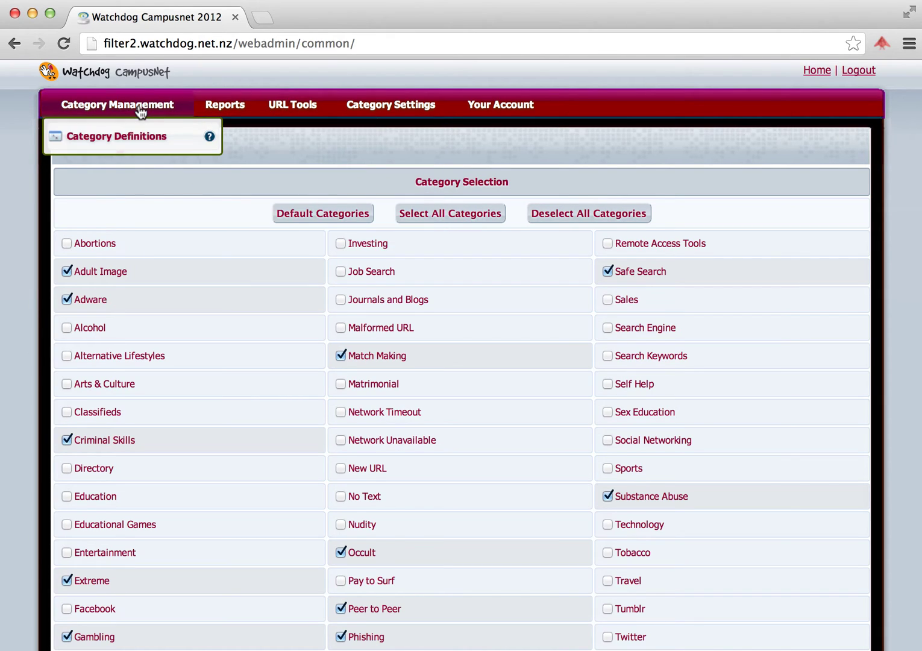
Step: Open Category Definitions, listing each category's description, type and URL count
left_click(141, 138)
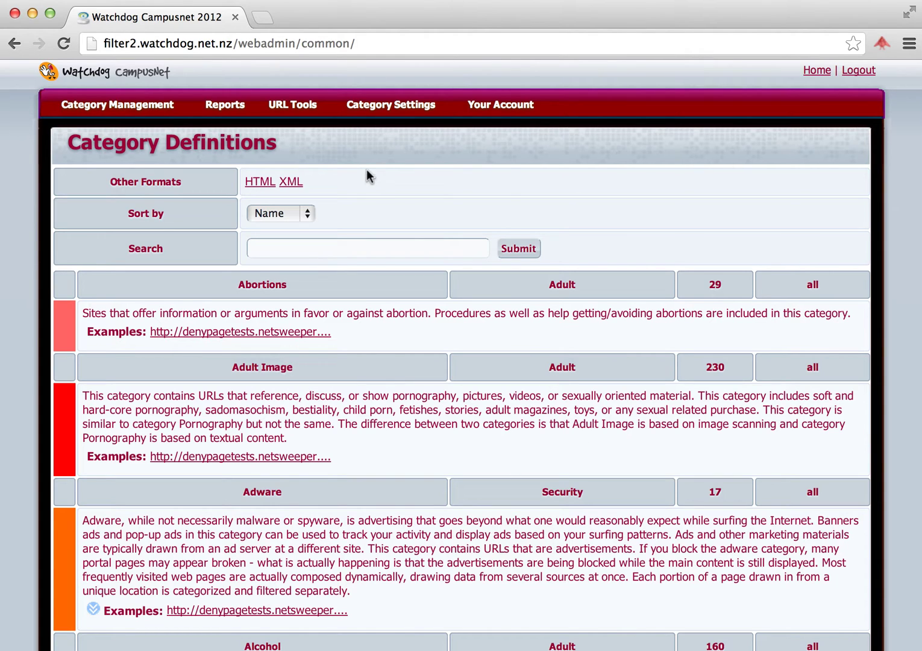
mouse_move(309, 105)
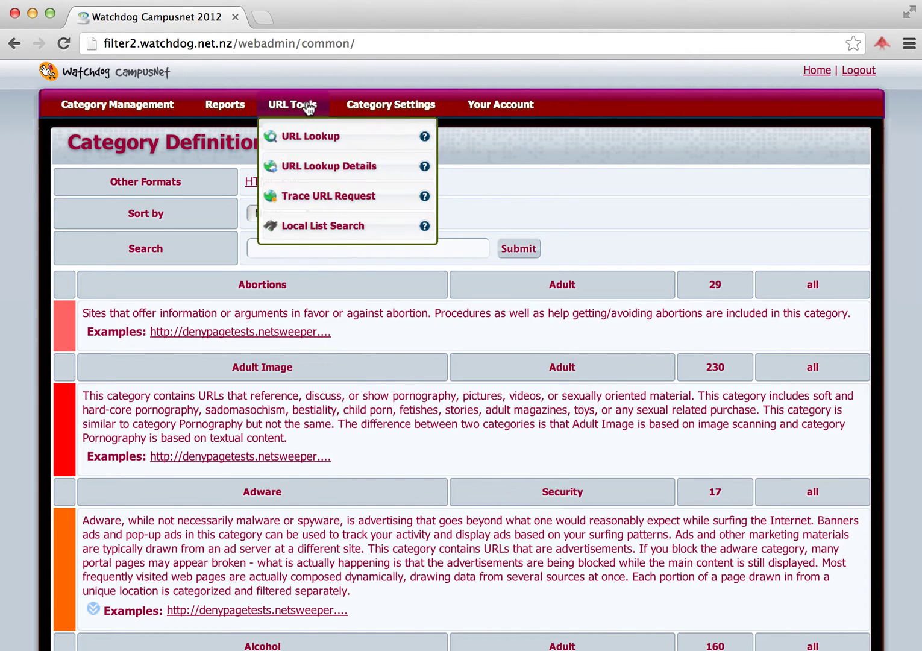
left_click(317, 145)
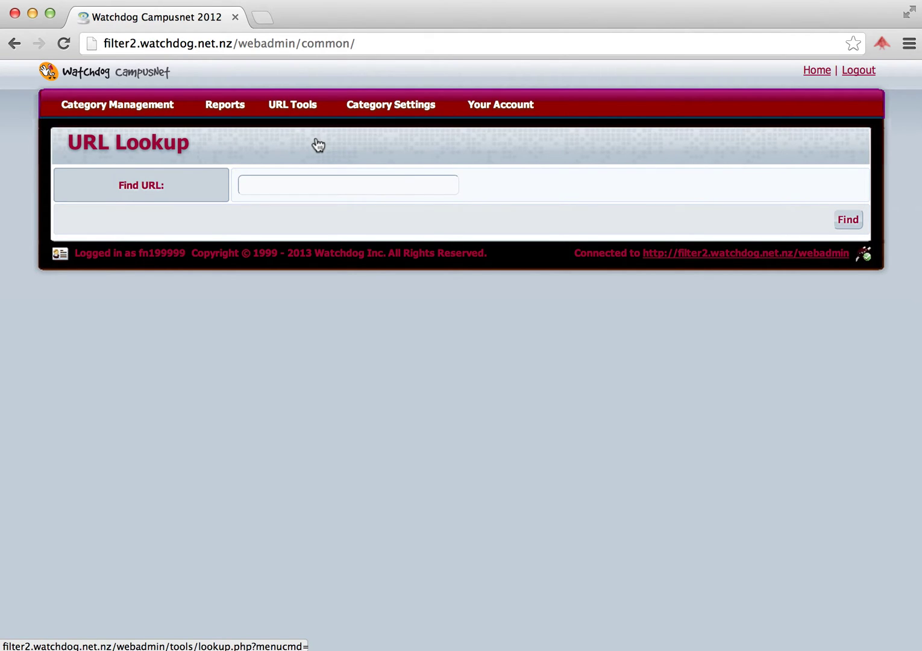
left_click(263, 182)
type("w")
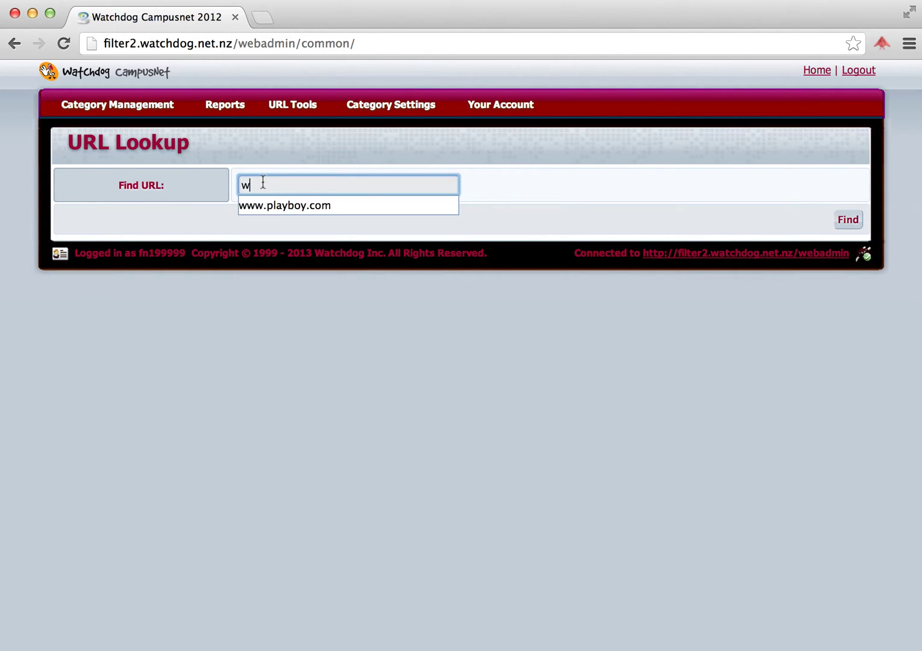
type("ww")
left_click(261, 206)
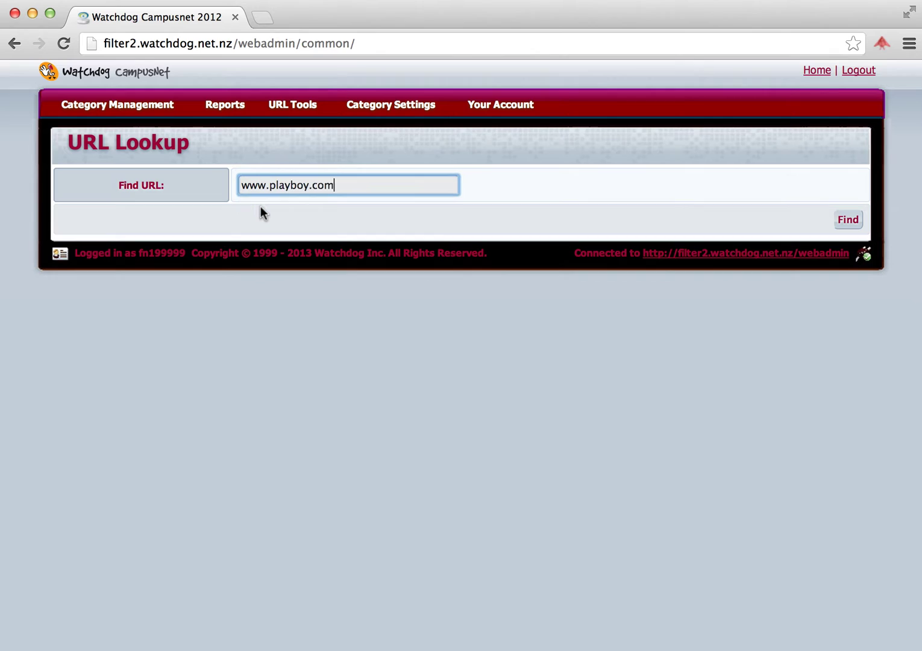
left_click(845, 220)
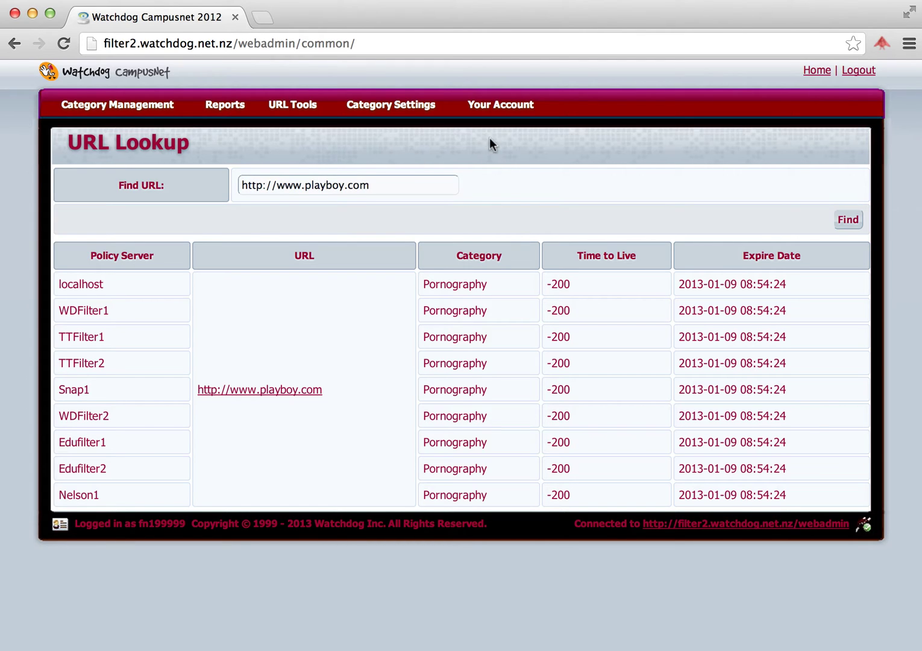
Step: Block the Social Networking category on the Categories page and save
mouse_move(401, 111)
left_click(401, 138)
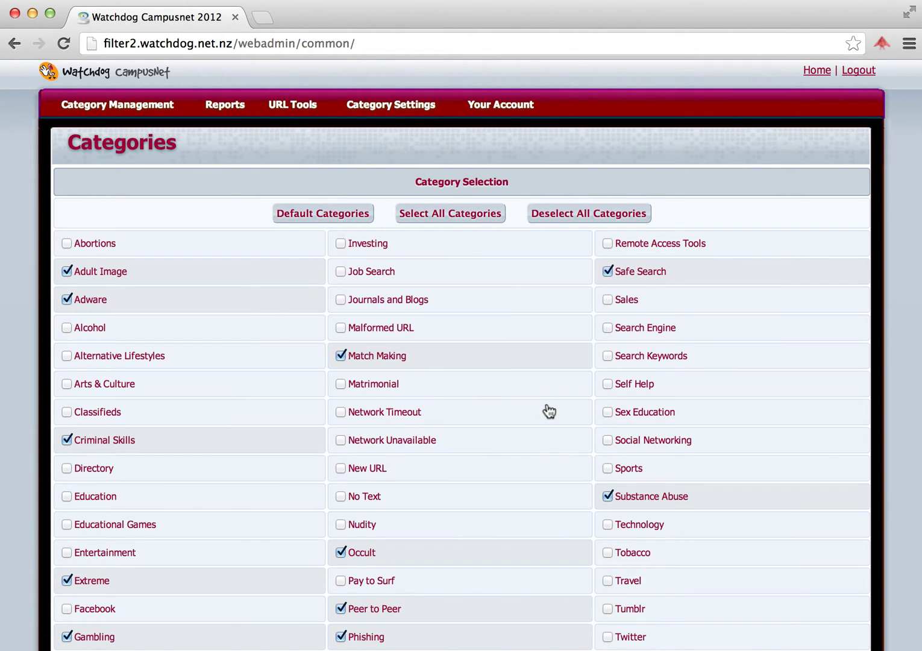
mouse_move(533, 440)
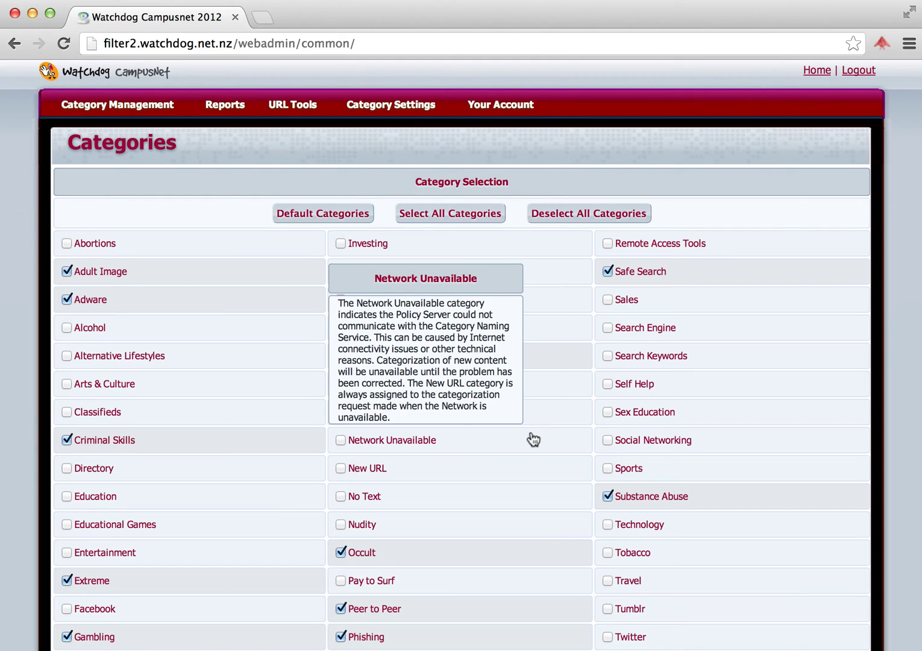
mouse_move(615, 444)
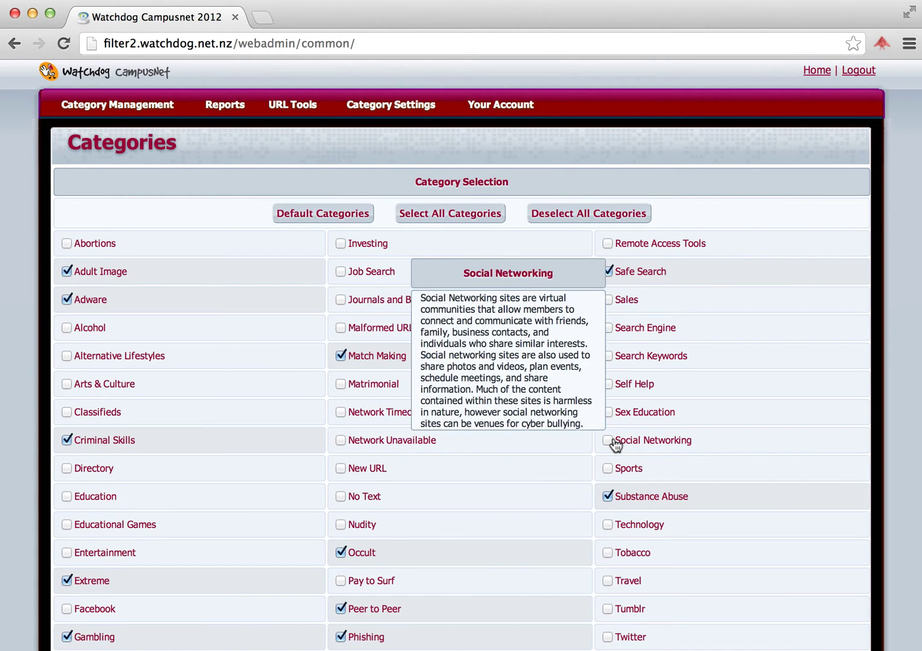
left_click(609, 439)
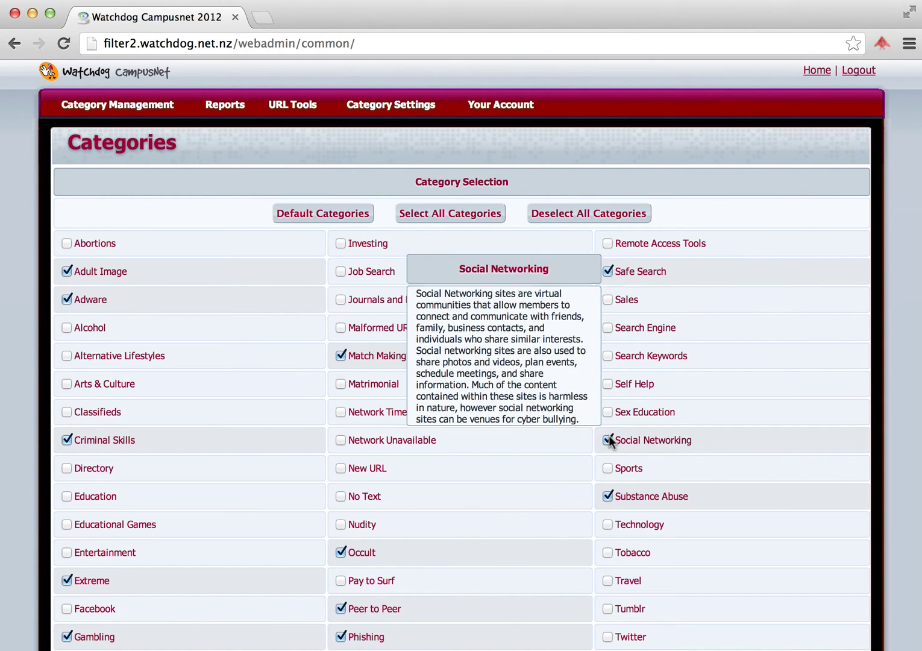
scroll(797, 323, "down", 5)
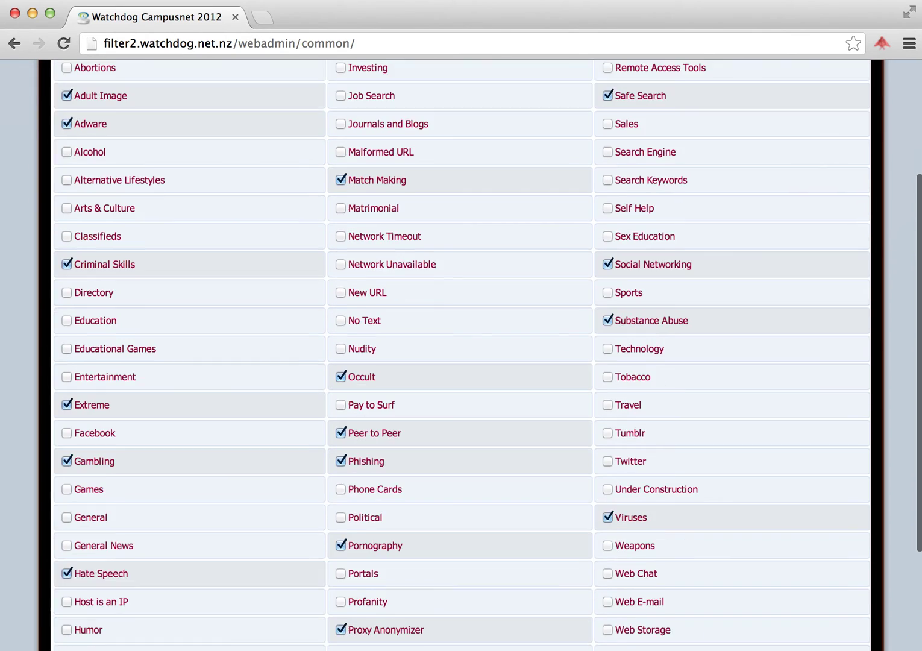
scroll(797, 323, "down", 3)
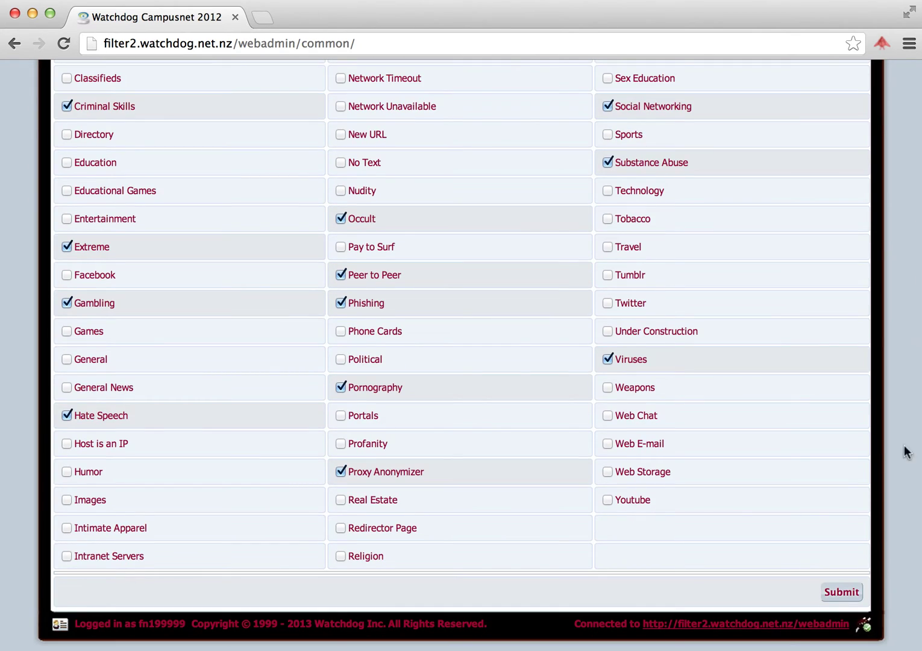
left_click(842, 598)
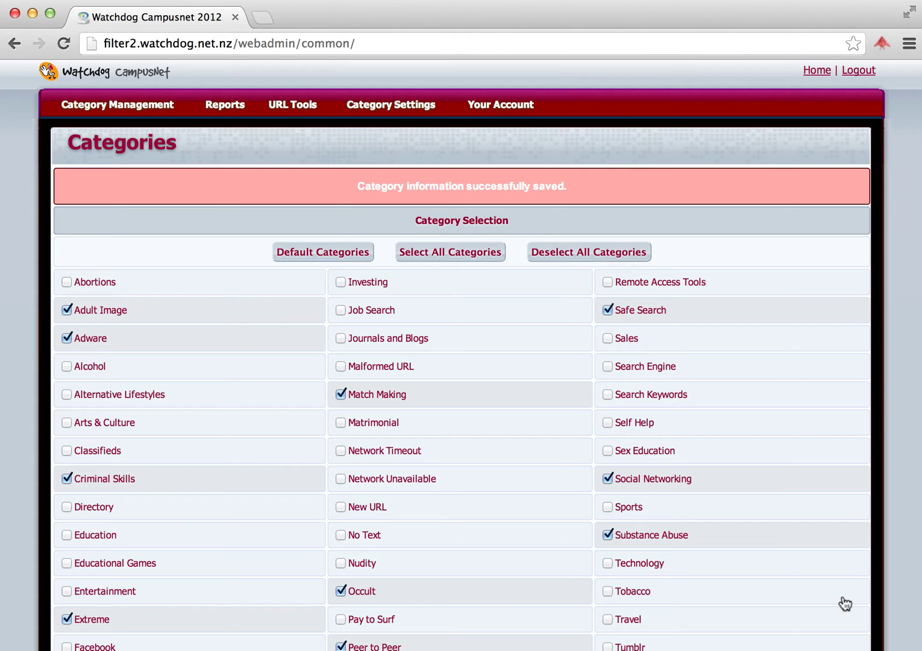
Step: Unblock Social Networking again and save the category selection
left_click(608, 478)
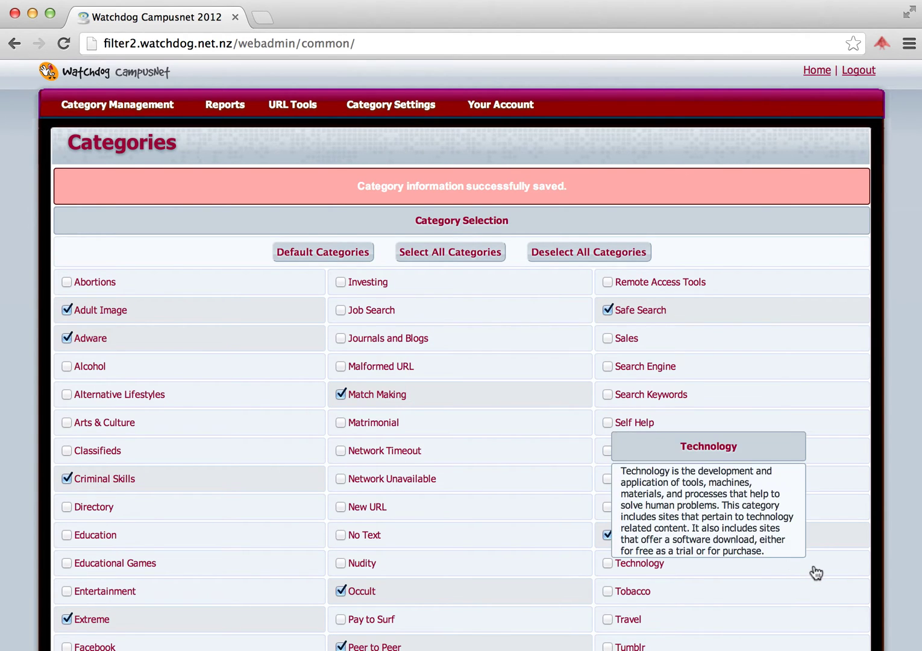
scroll(815, 573, "down", 1)
scroll(816, 573, "down", 10)
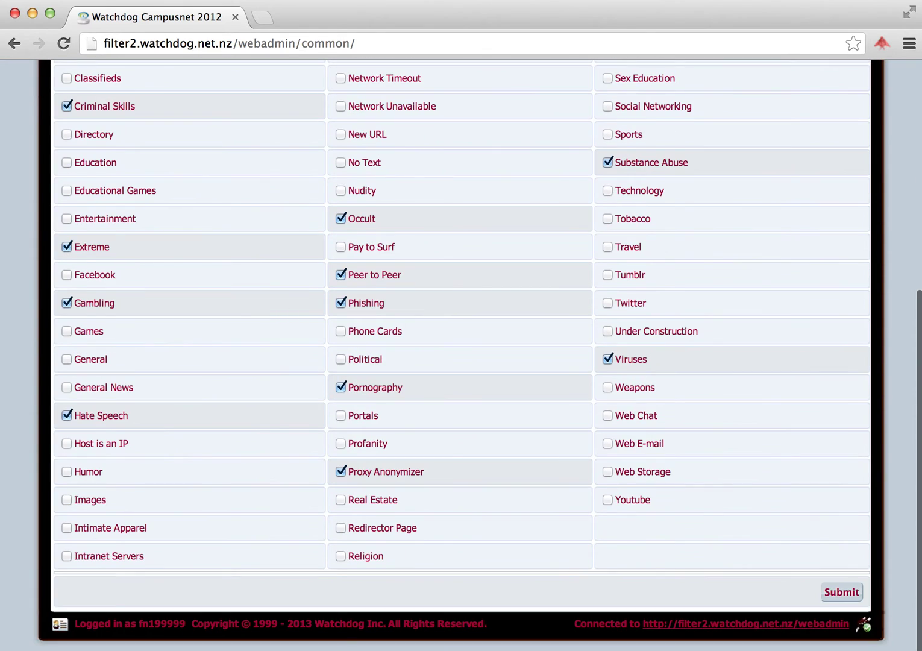
left_click(841, 594)
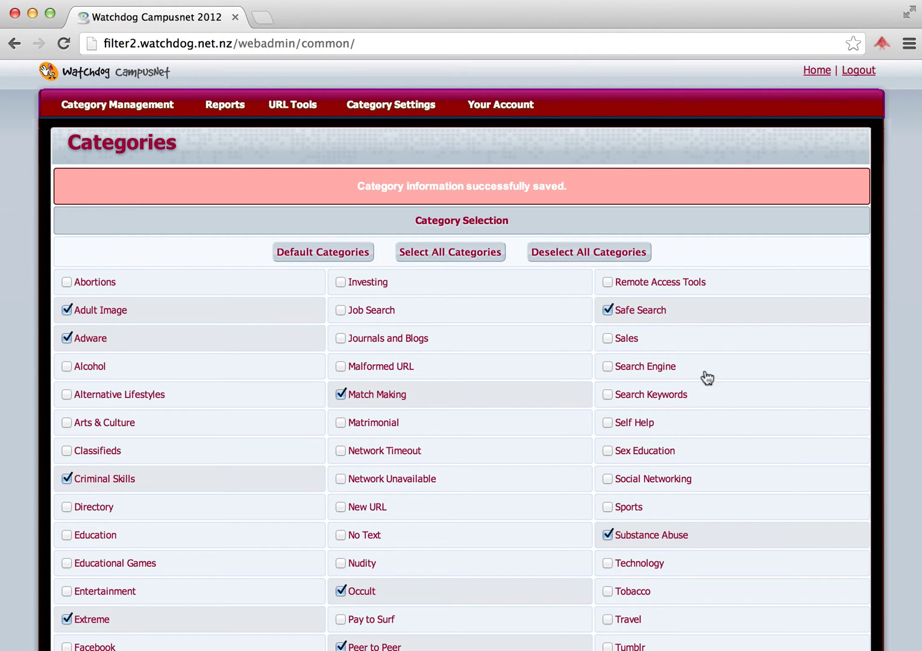
mouse_move(410, 111)
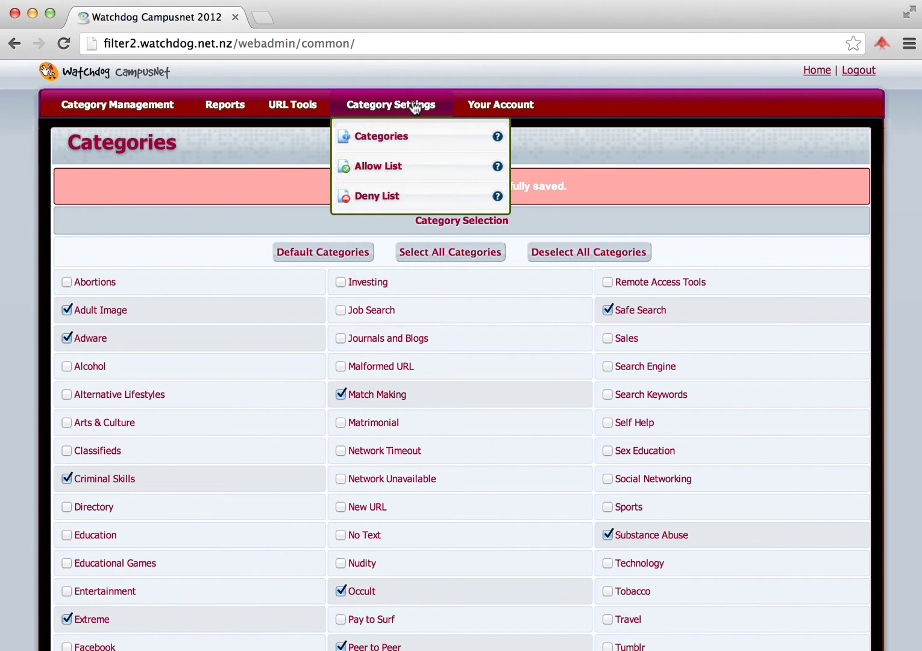
left_click(412, 202)
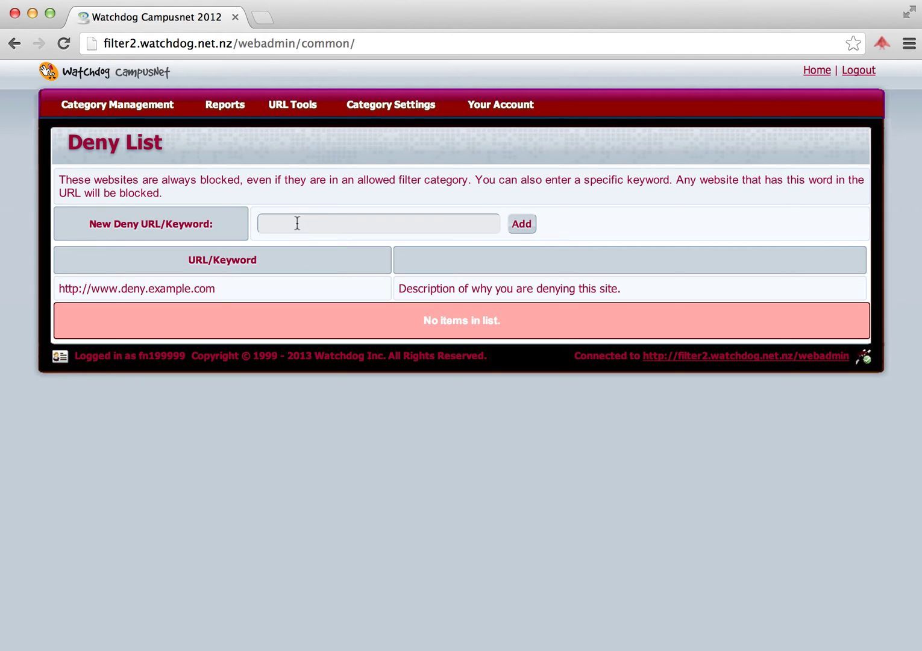
left_click(297, 222)
type("www")
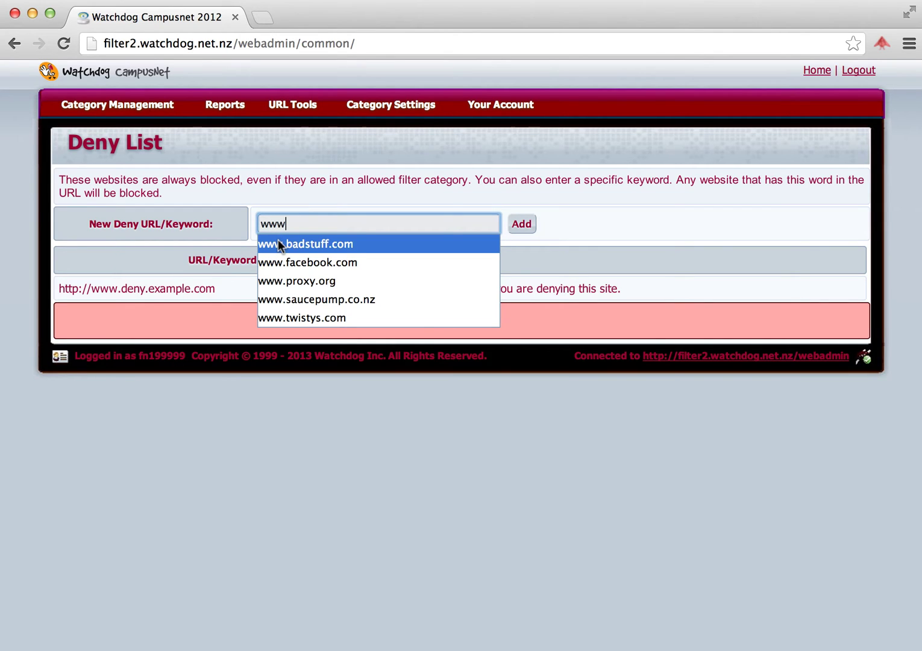
left_click(278, 243)
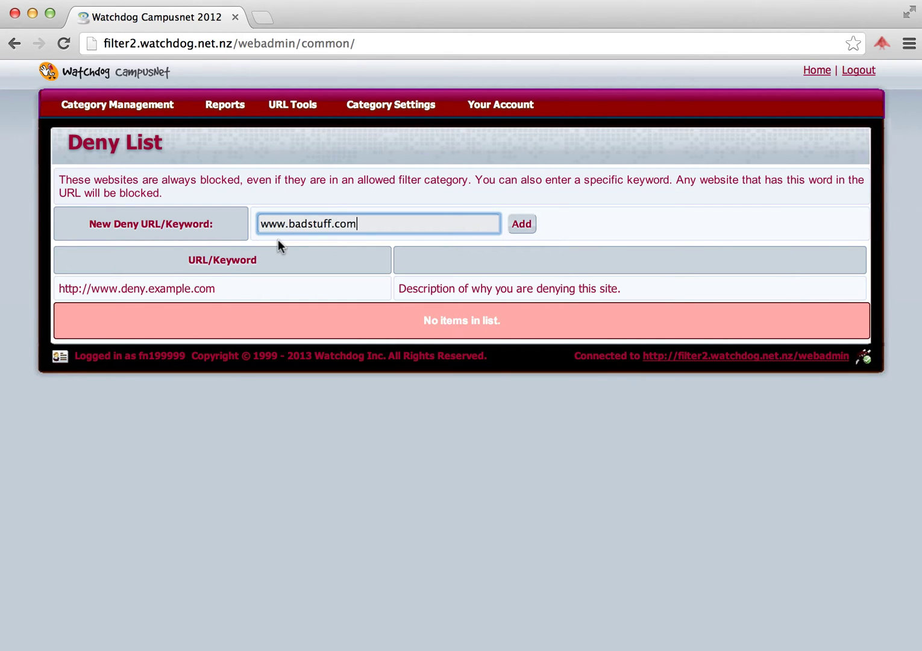
left_click(519, 234)
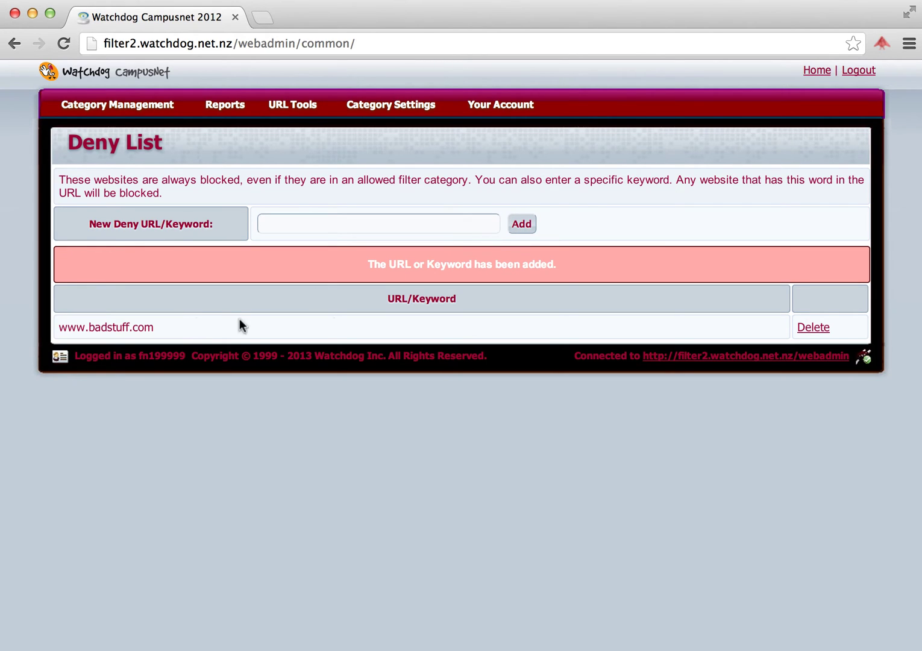
left_click(817, 326)
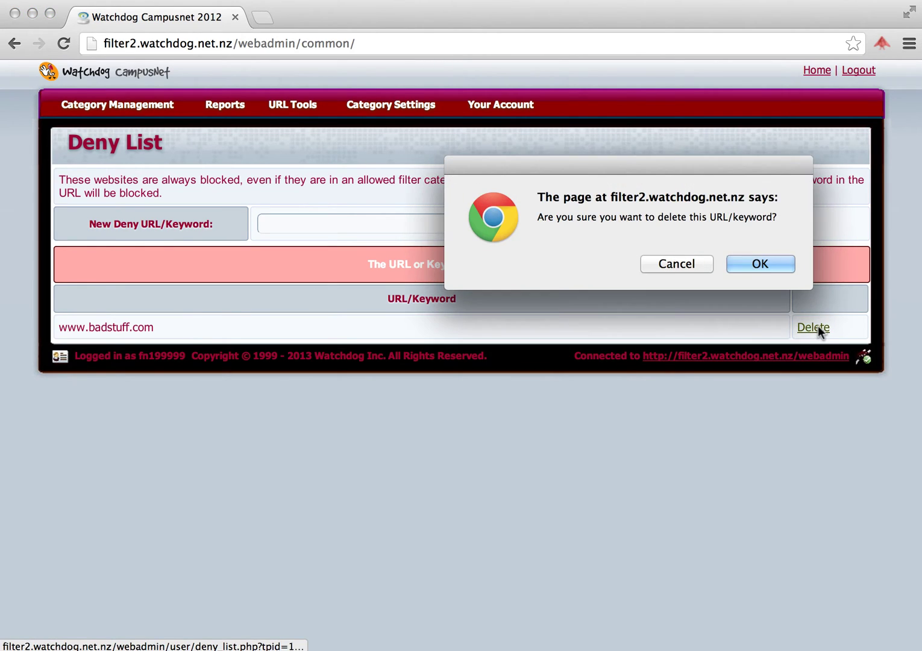
left_click(773, 265)
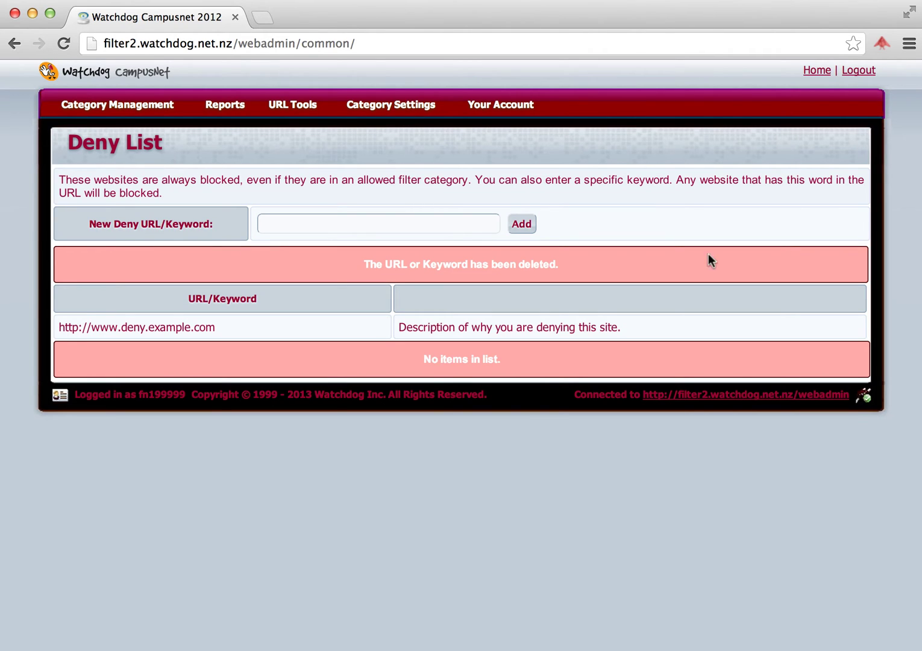
Step: Add badstuff.com as a new Deny List URL entry
left_click(443, 223)
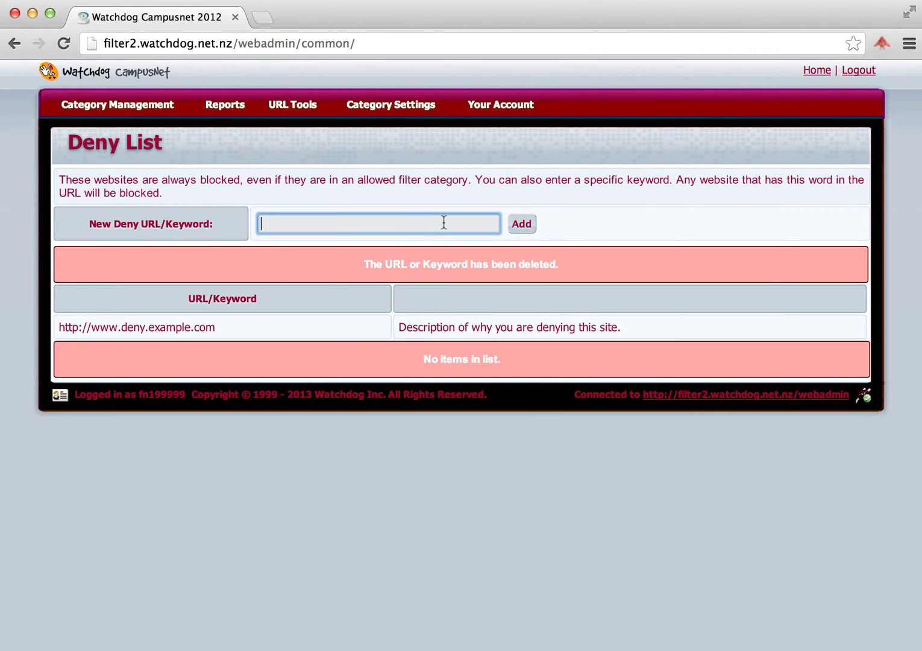
type("badst")
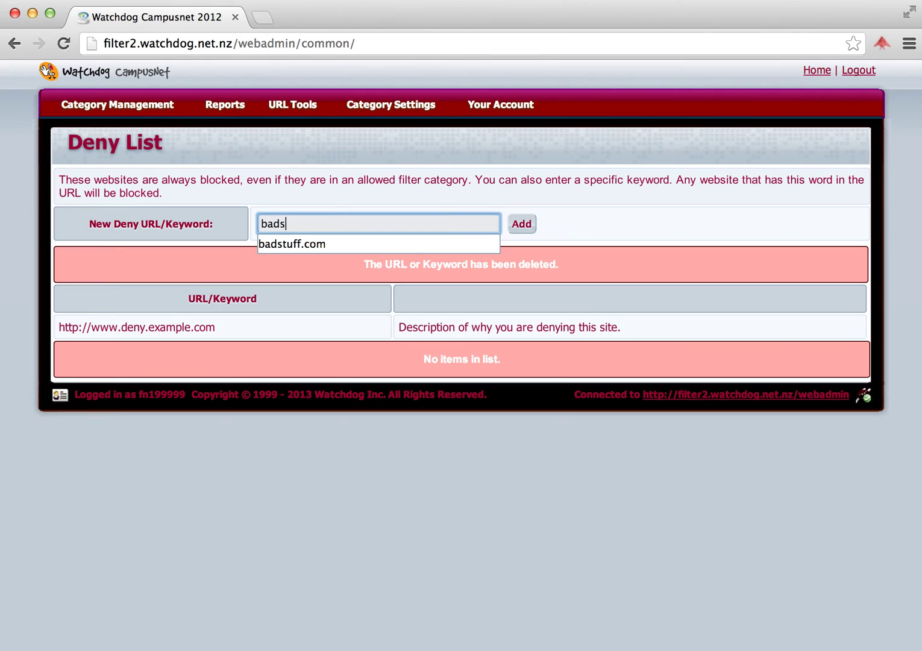
type("uff.com")
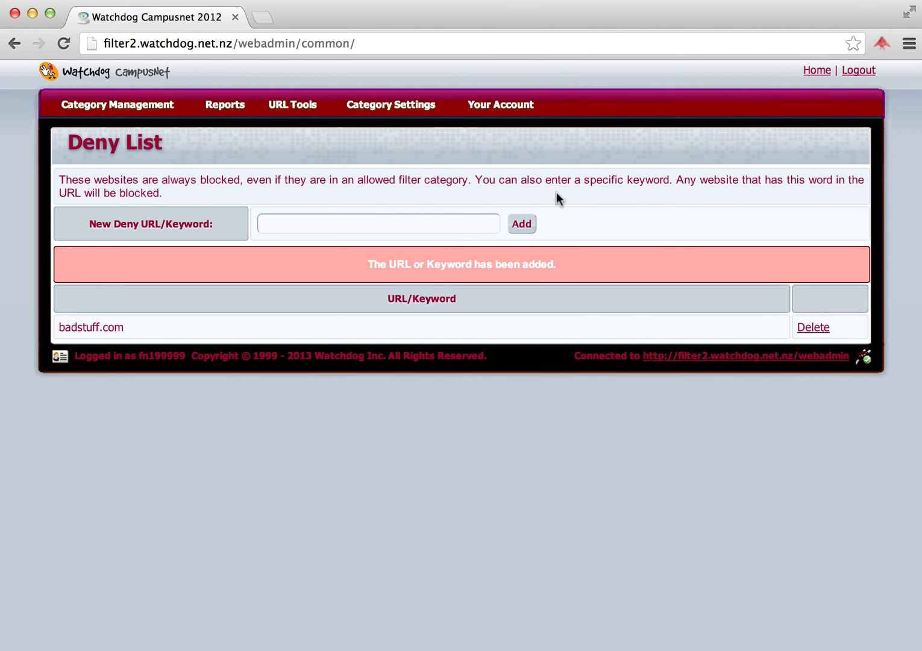
mouse_move(446, 120)
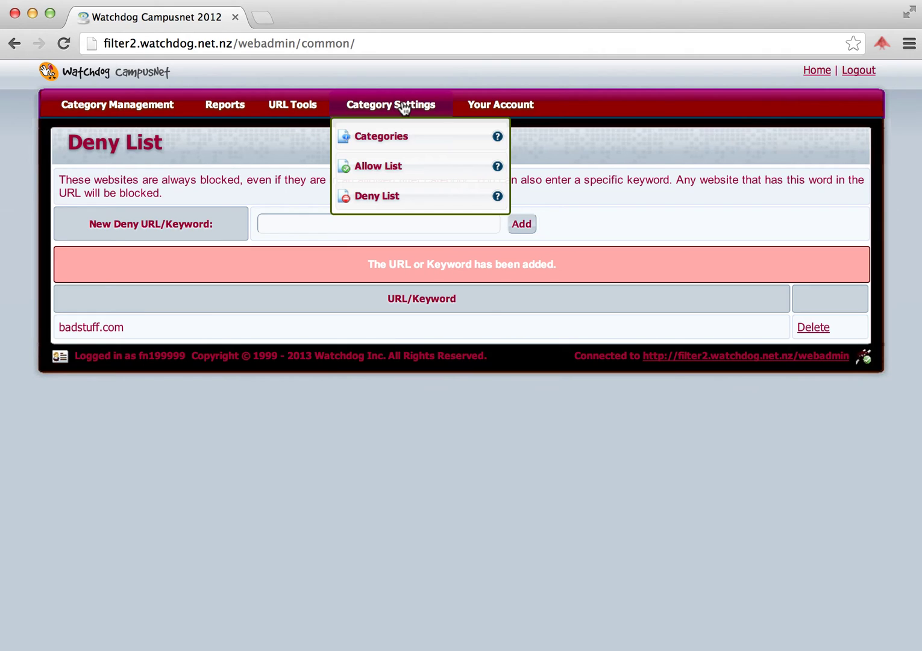
left_click(397, 173)
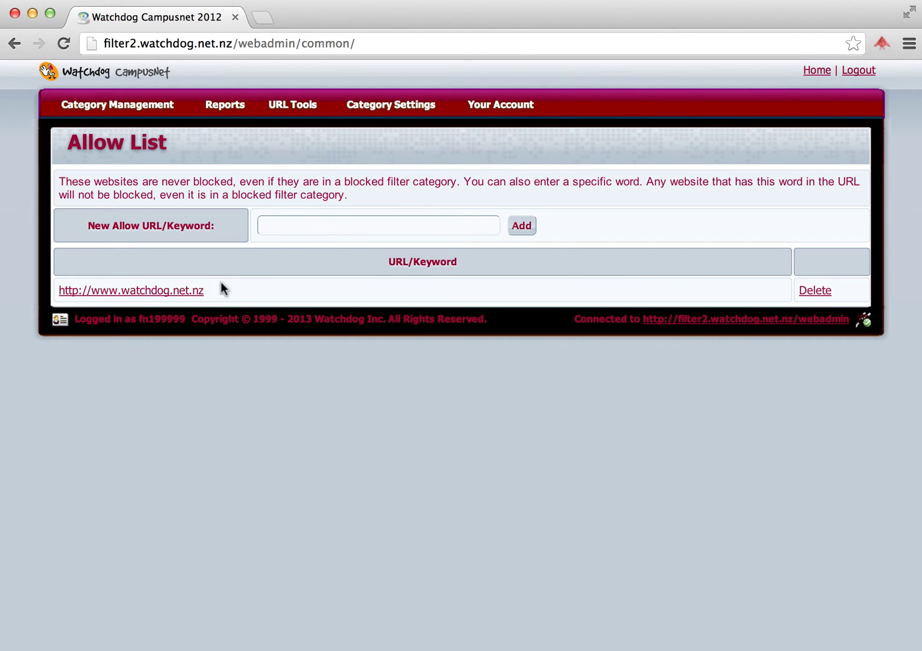
left_click(293, 228)
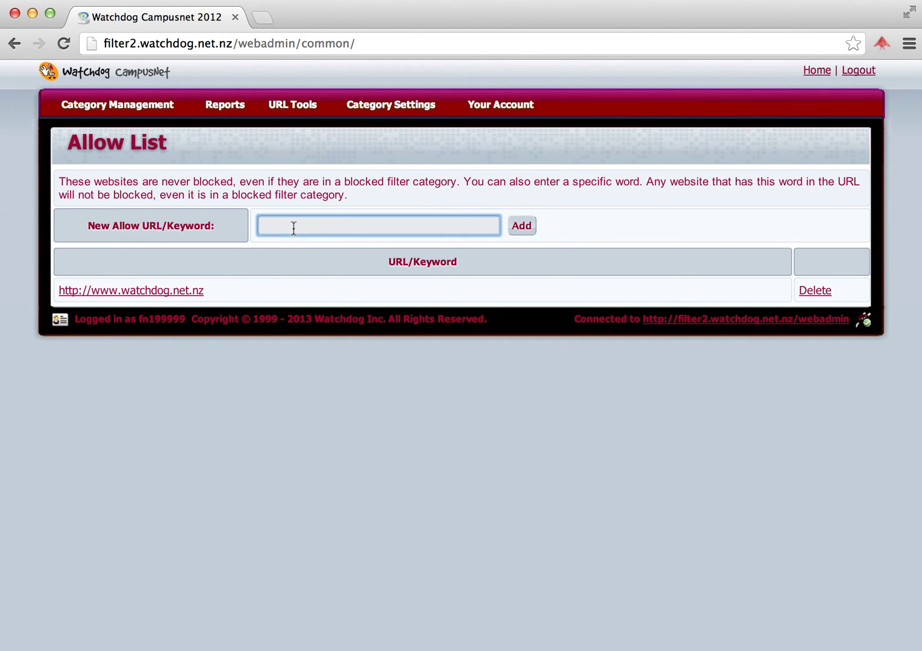
type("ww")
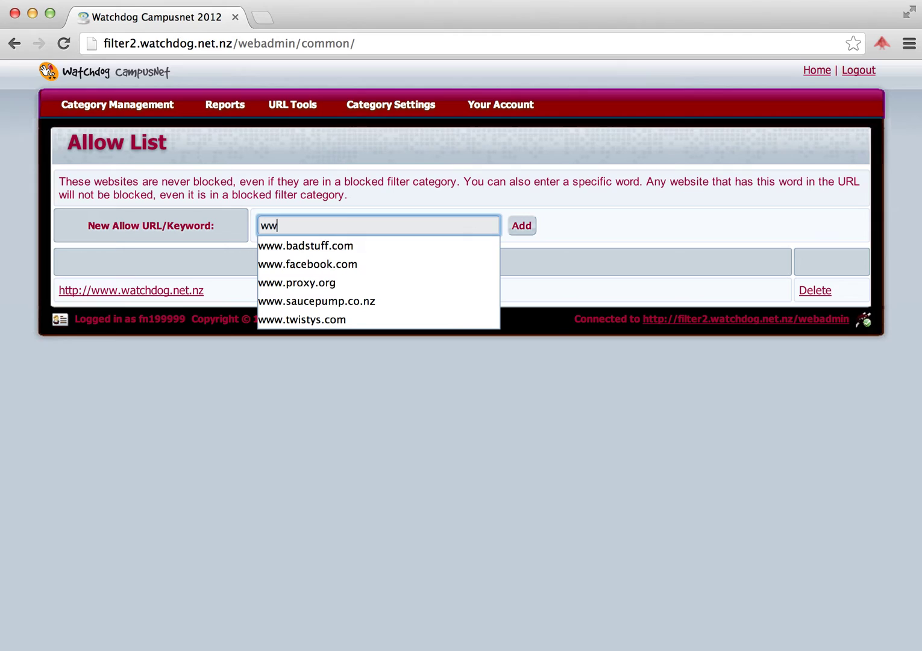
type("w.goodstuff.co")
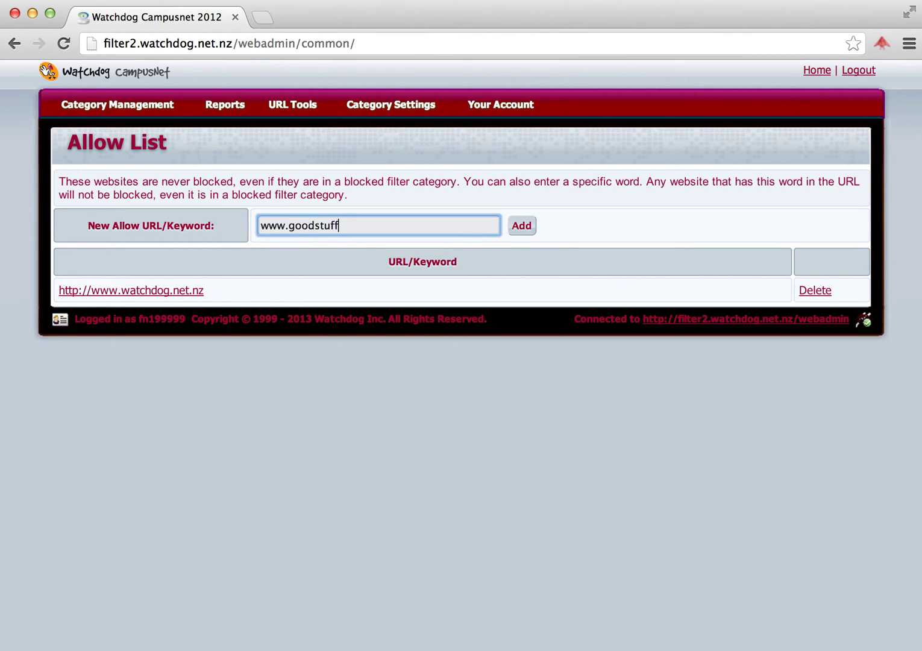
type("m")
left_click(521, 227)
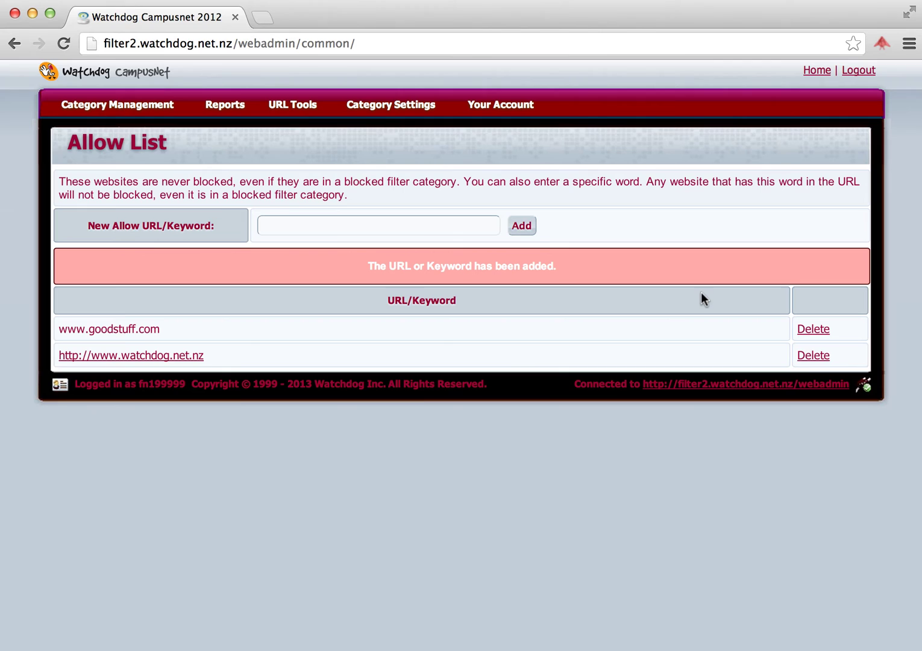
left_click(821, 329)
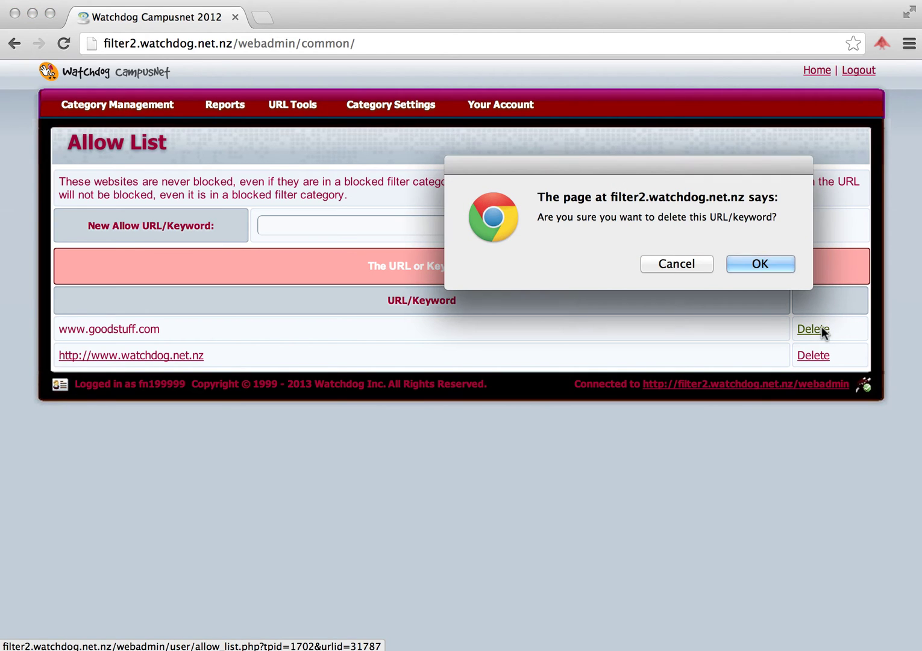
left_click(764, 266)
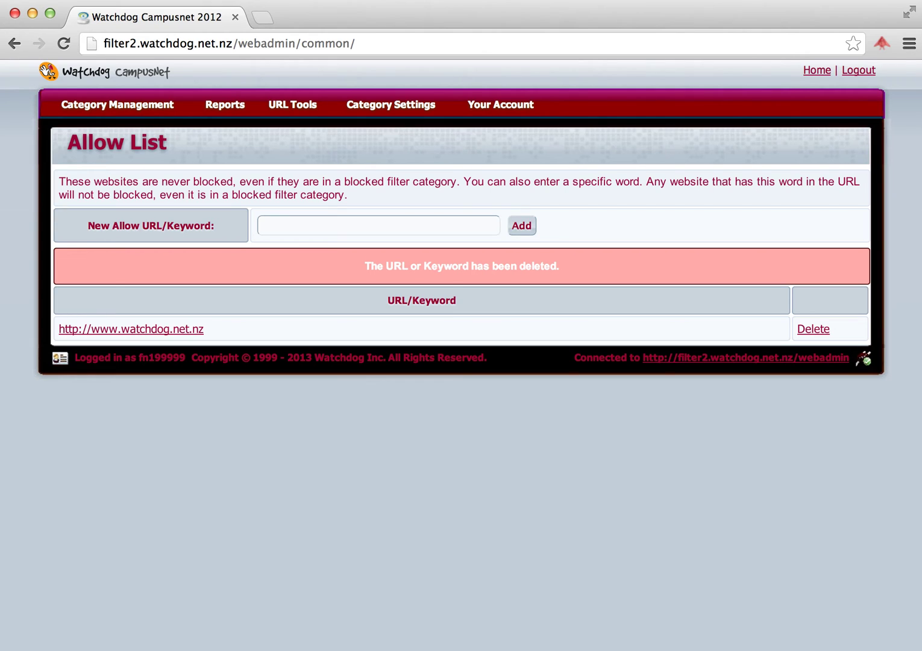
left_click(737, 7)
Step: Go from the Dashboard to the Quick Reports page through Reports > Reporter
left_click(745, 25)
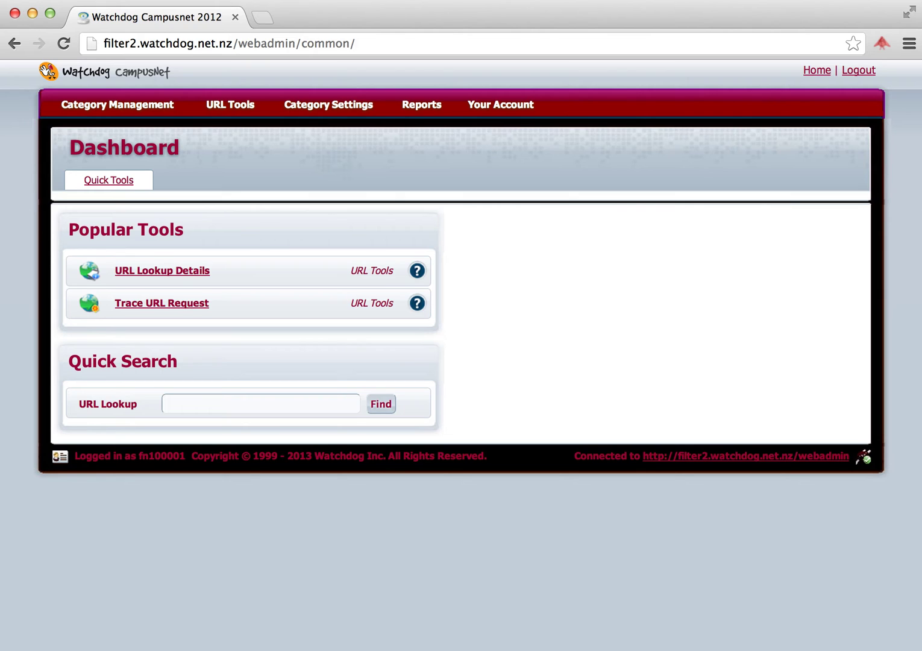
mouse_move(420, 114)
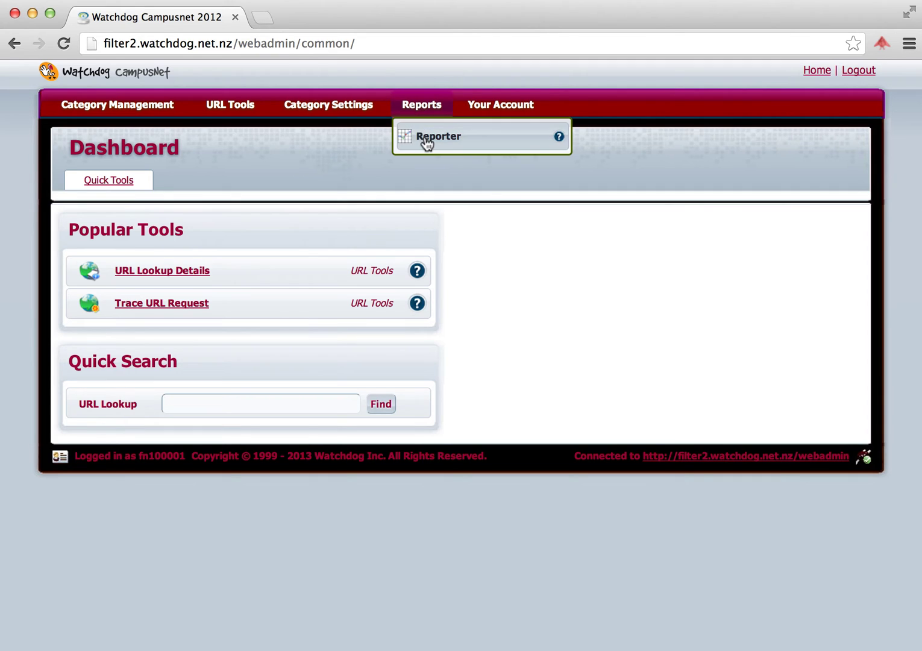
left_click(425, 142)
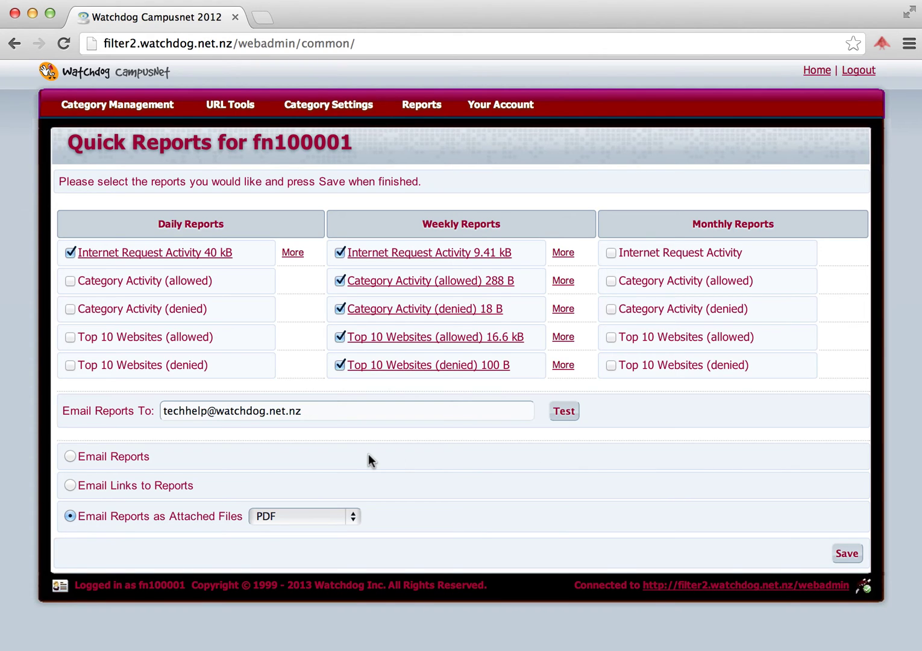
Step: Append a second recipient e-mail address to Email Reports To and send a test email to both
left_click(325, 411)
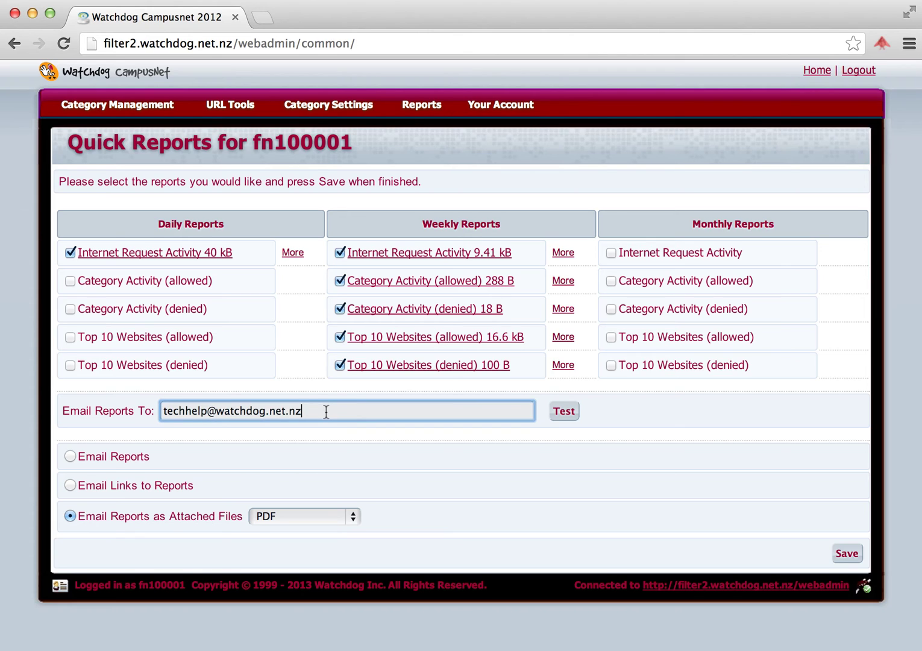
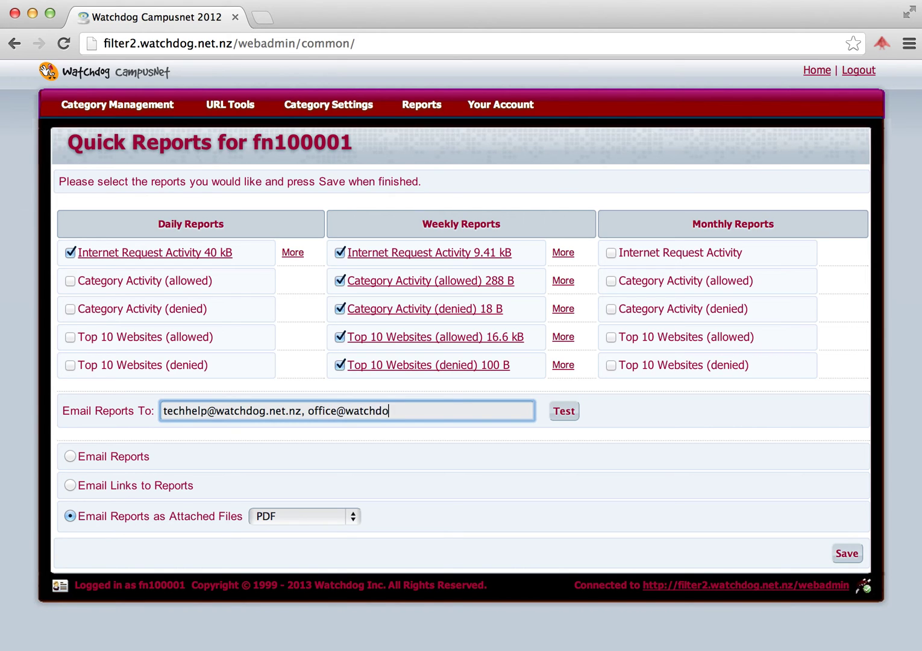
left_click(564, 412)
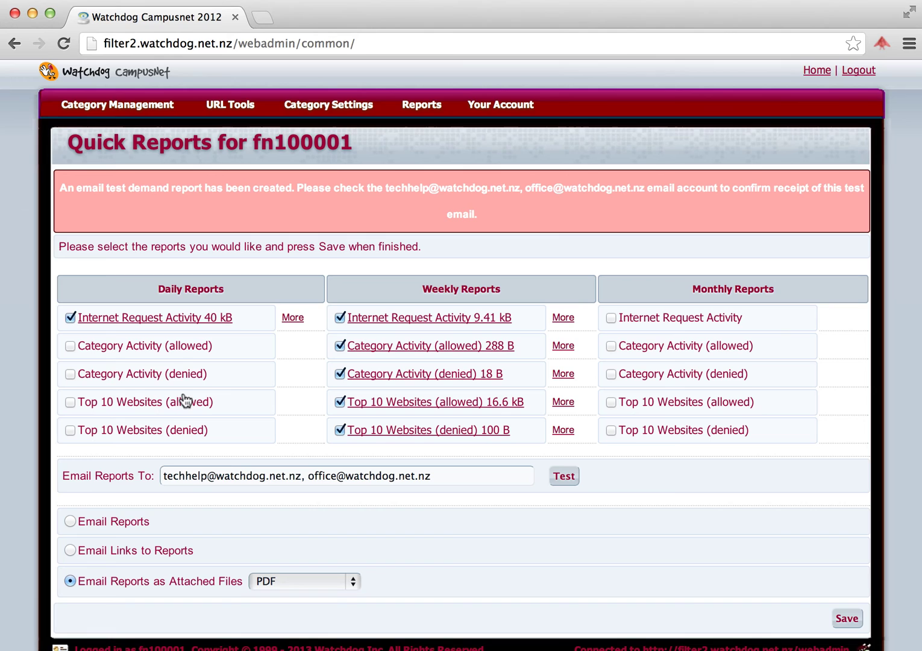
Step: Set report delivery to Email Reports as Attached Files in PDF format and save the settings
left_click(70, 519)
left_click(70, 550)
left_click(71, 581)
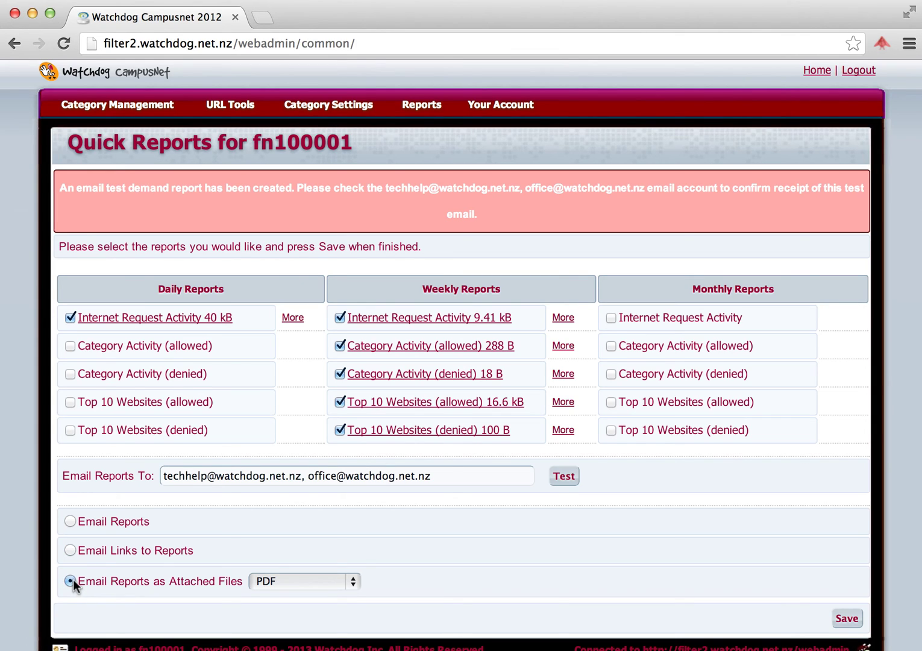
left_click(350, 581)
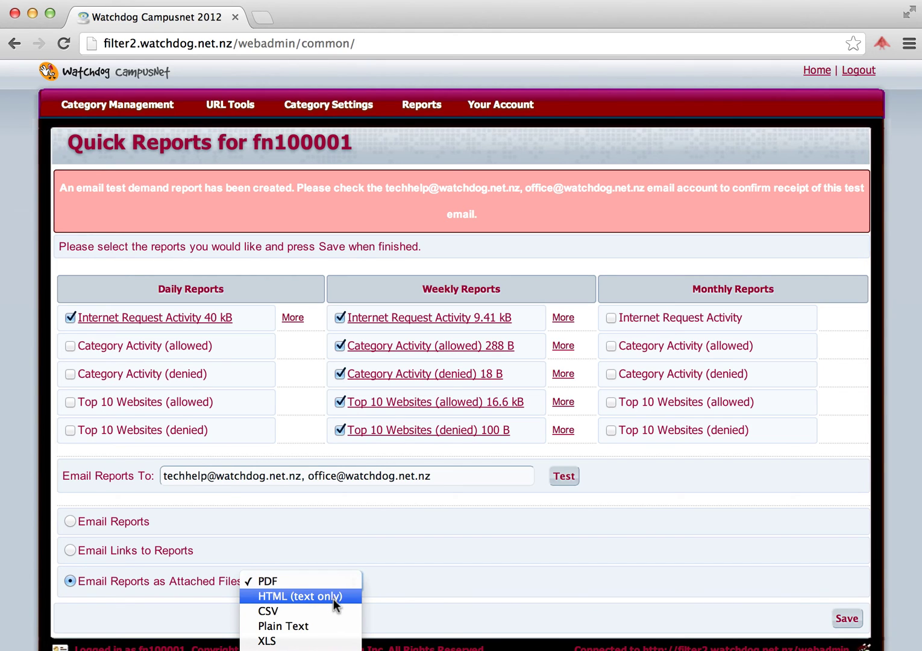
left_click(408, 578)
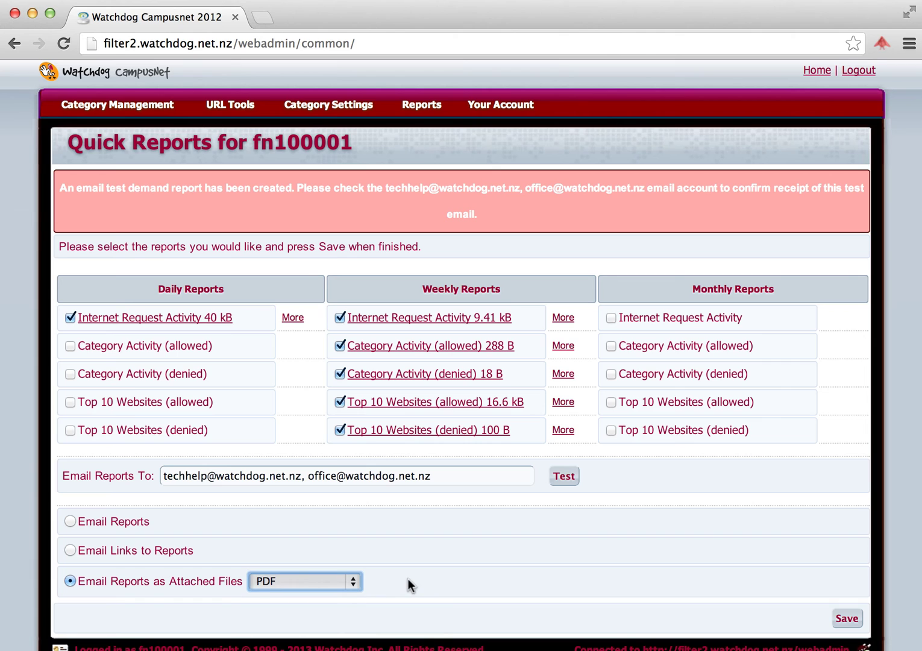
left_click(849, 621)
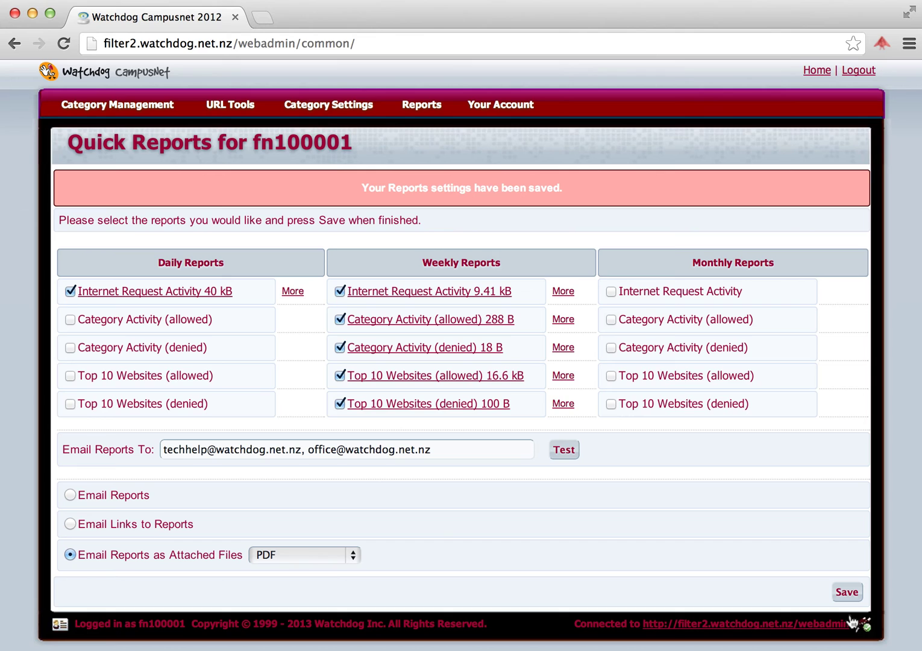
Step: Open the weekly Internet Request Activity report and view the saved Dec 16 – Dec 22 report
left_click(424, 292)
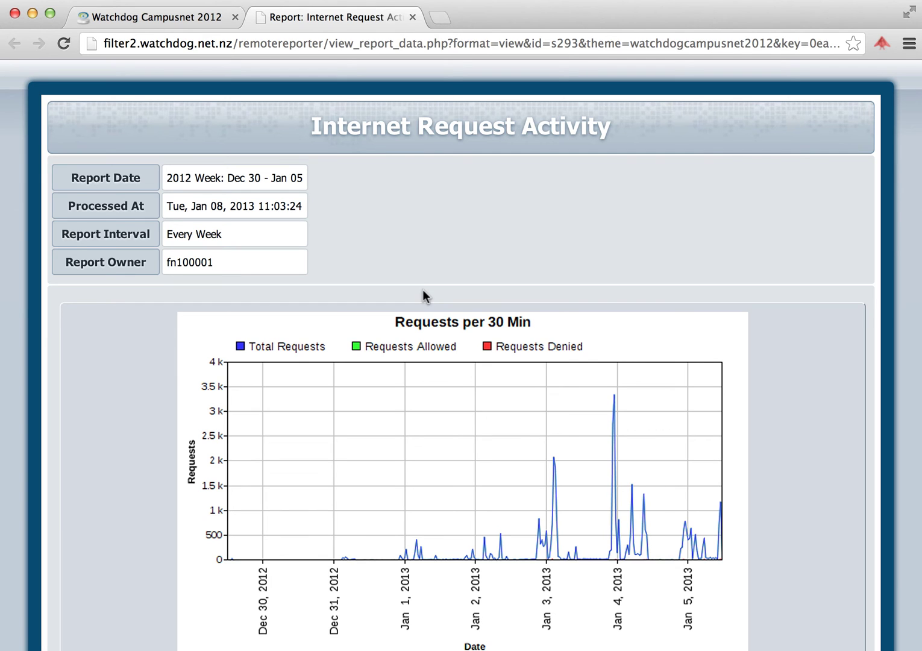
left_click(210, 20)
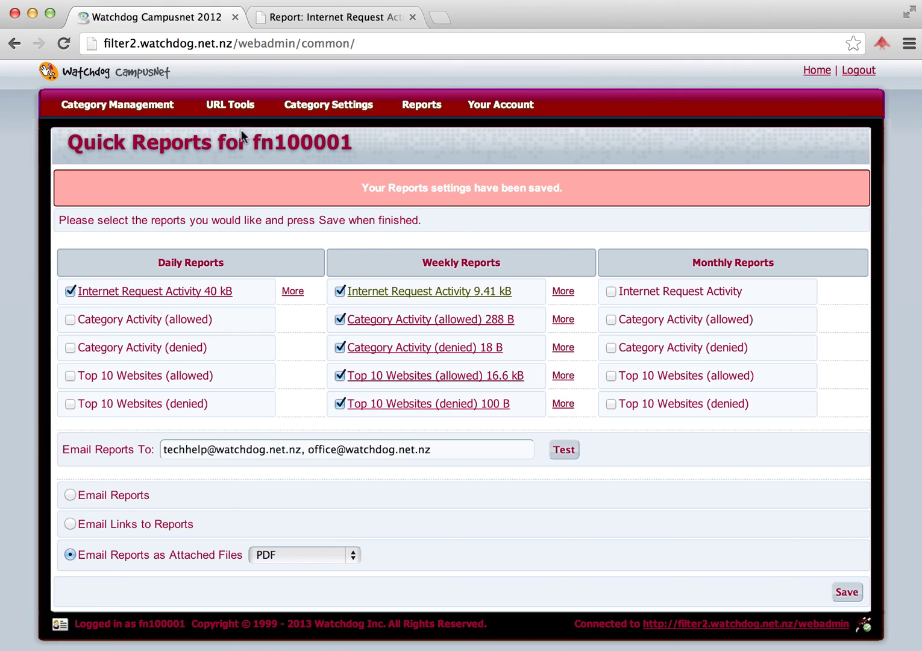
left_click(563, 293)
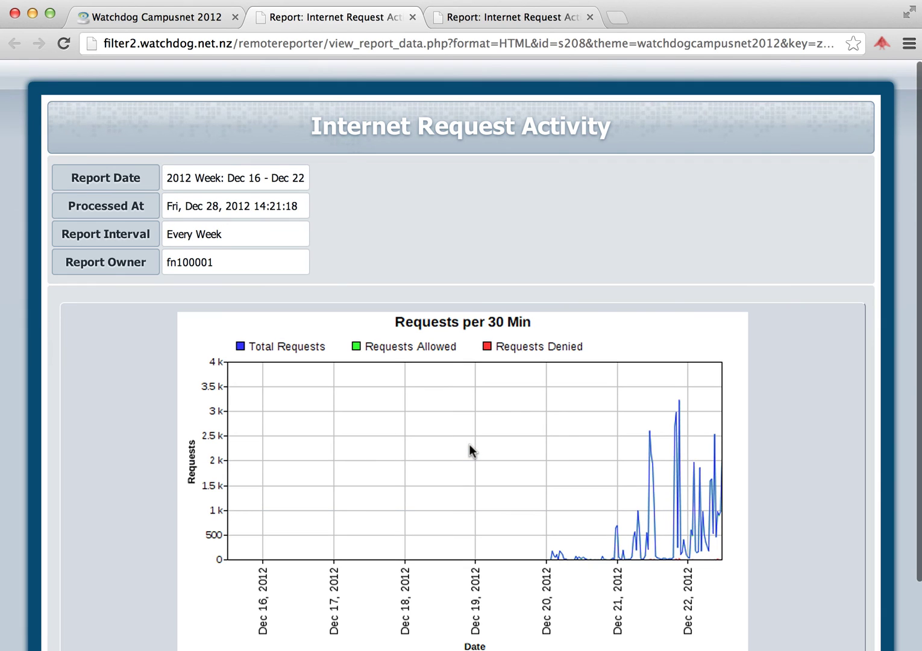
left_click(156, 18)
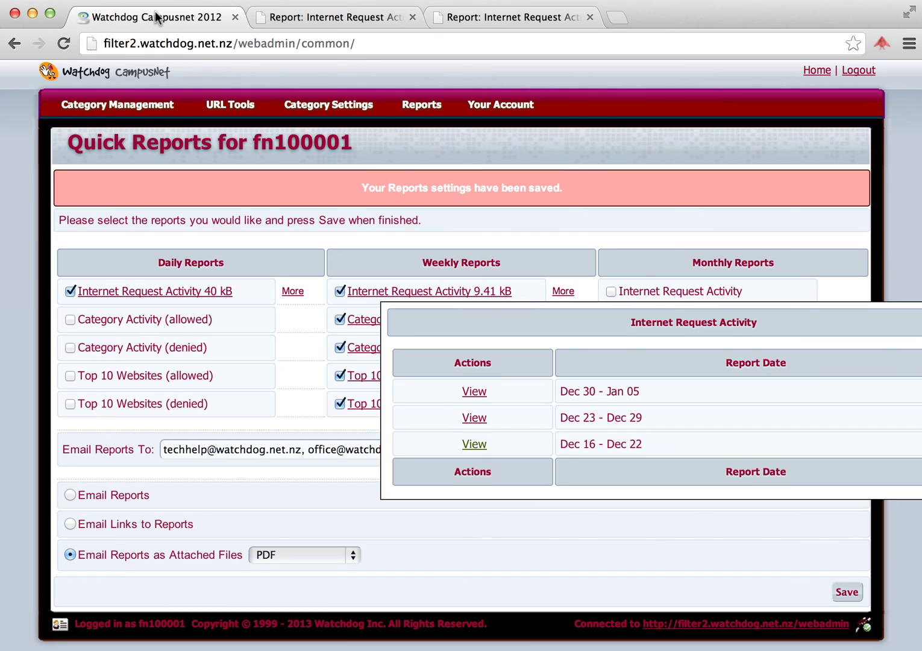
Step: Open the weekly Category Activity (allowed) report and scroll through it
left_click(551, 199)
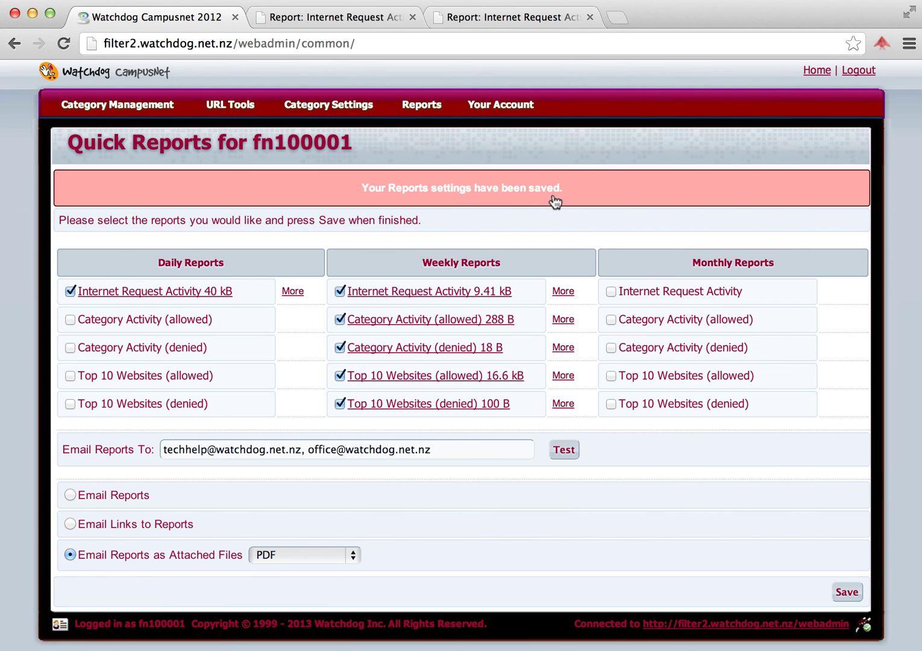
left_click(434, 320)
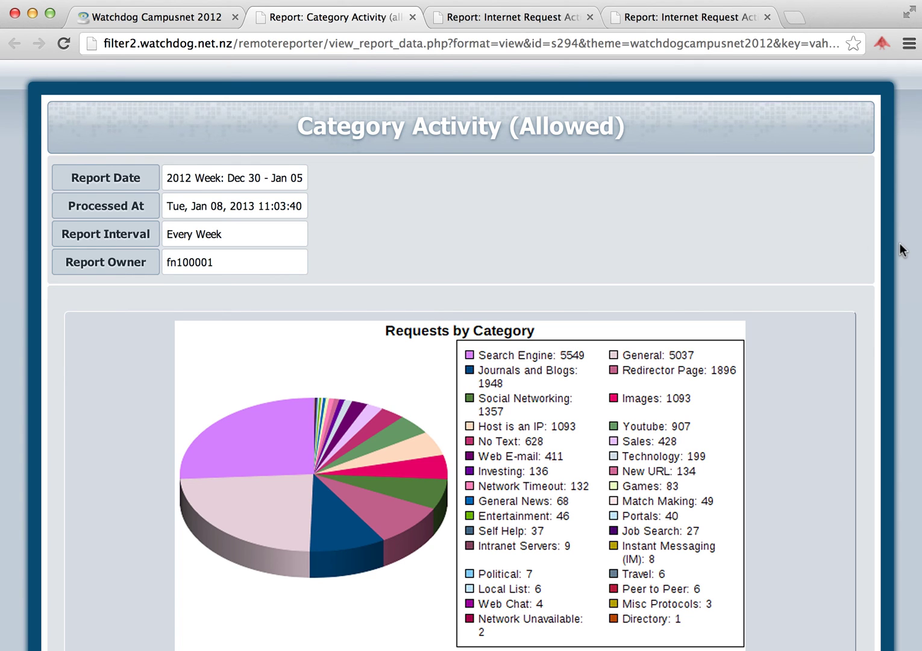
scroll(902, 250, "down", 10)
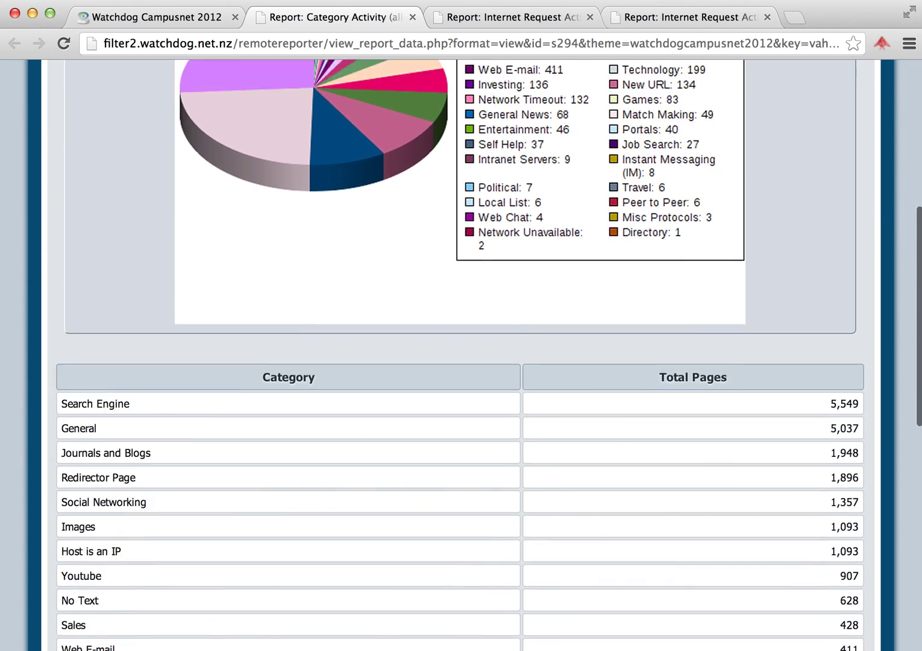
scroll(460, 362, "down", 7)
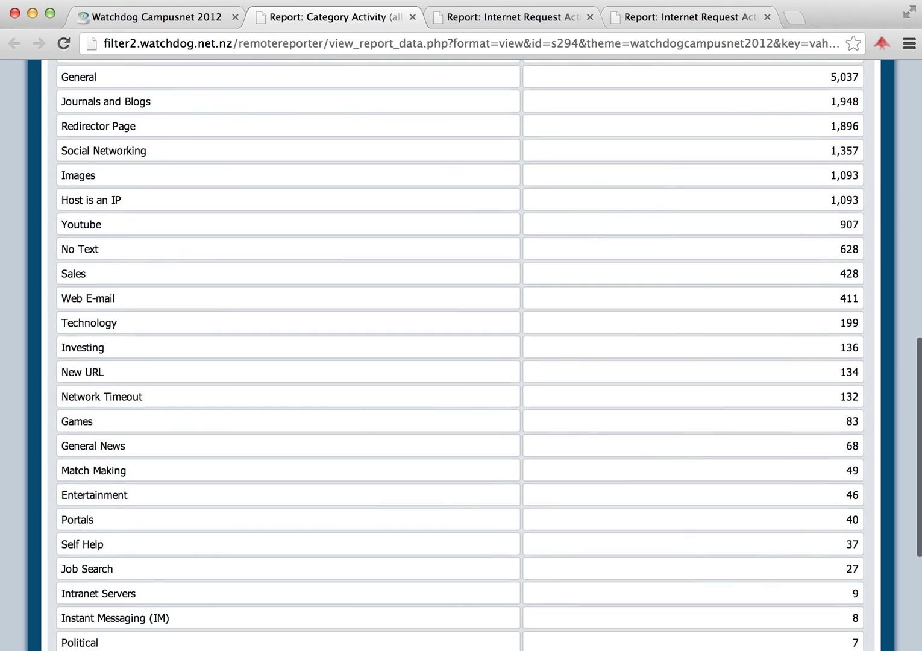
scroll(460, 361, "up", 3)
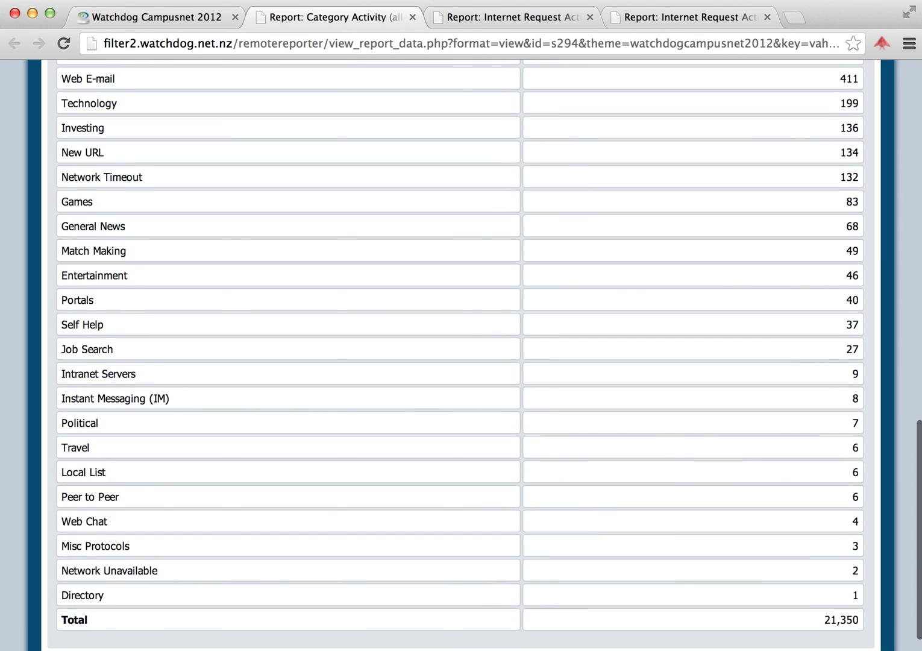
scroll(460, 361, "up", 13)
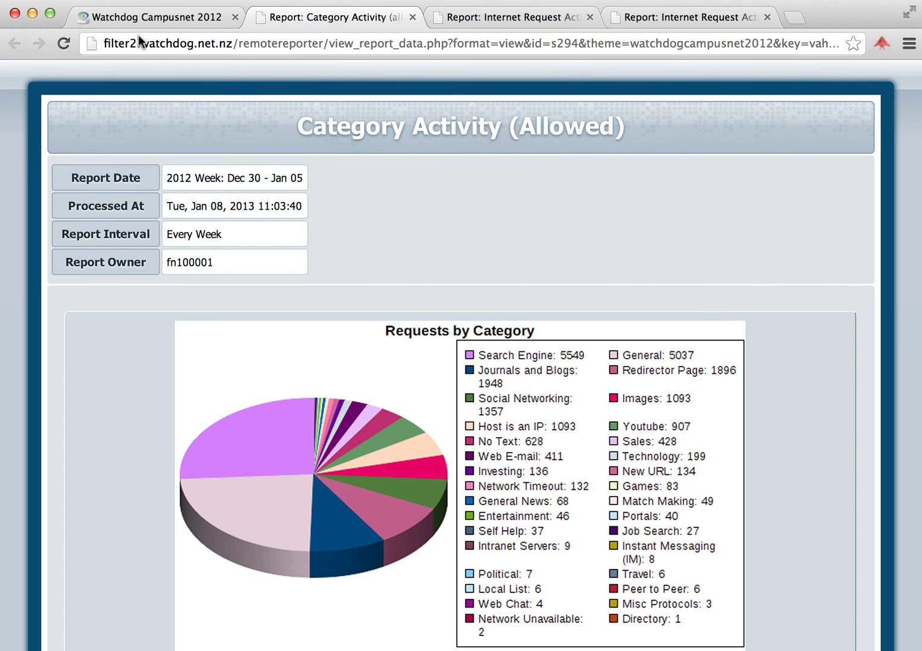
Step: Review the weekly Category Activity (denied) report: Safe Search 97, Pornography 4, total 101
left_click(175, 14)
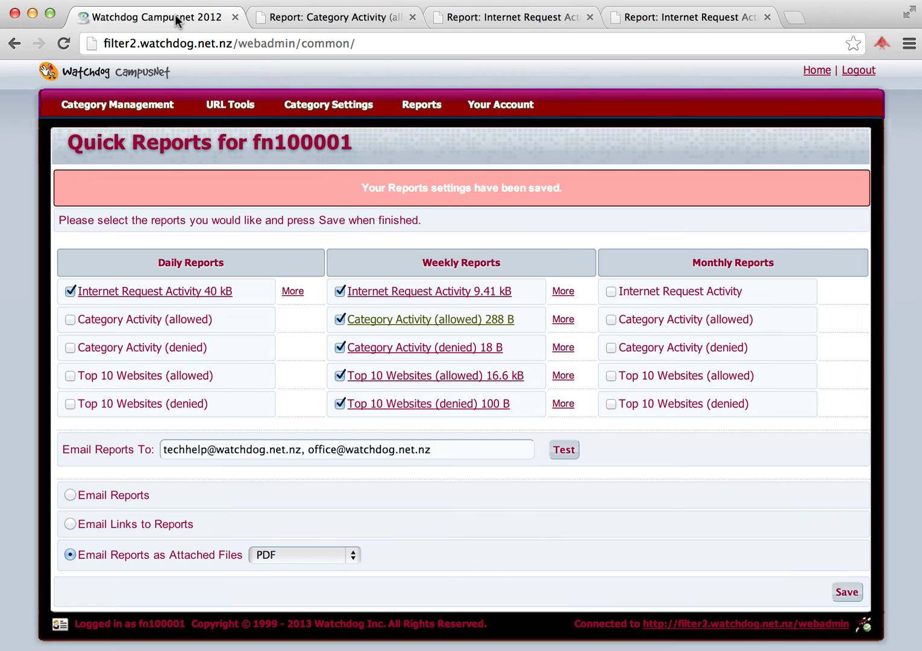
left_click(421, 349)
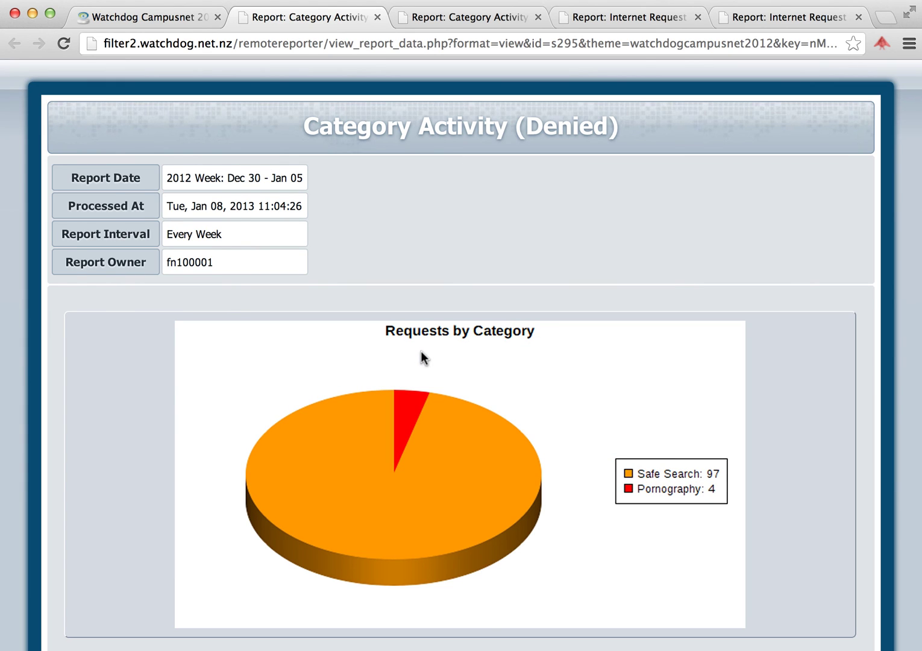
scroll(421, 351, "down", 5)
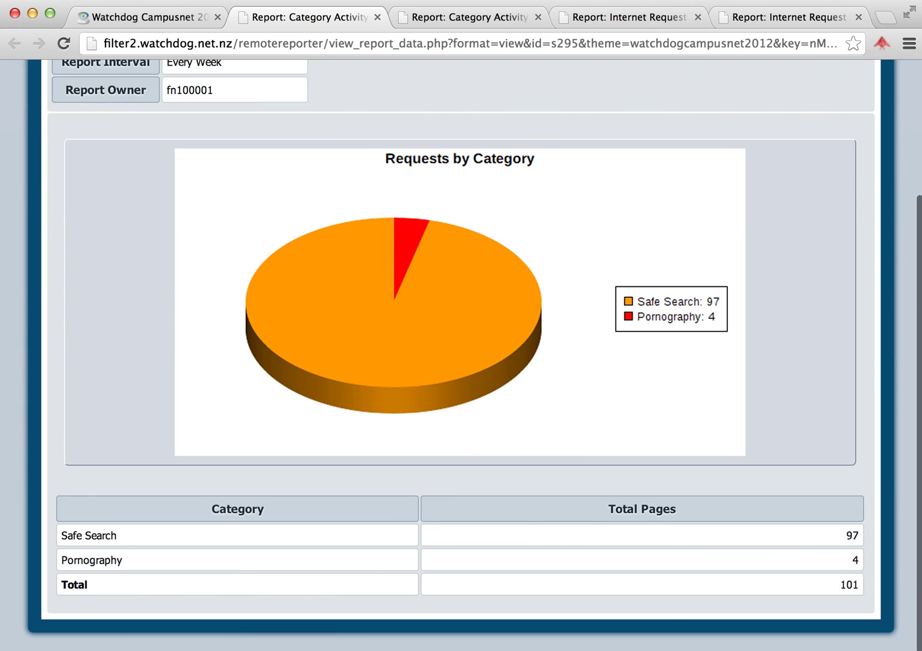
scroll(421, 351, "up", 5)
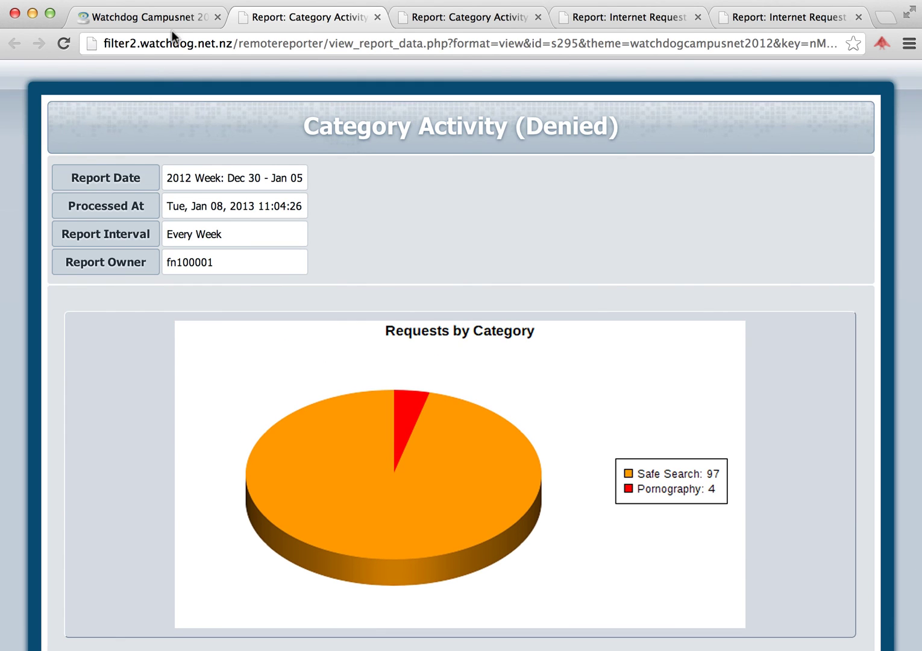
Step: Open the weekly Top 10 Websites (allowed) and (denied) reports in separate tabs, returning to Quick Reports
left_click(171, 17)
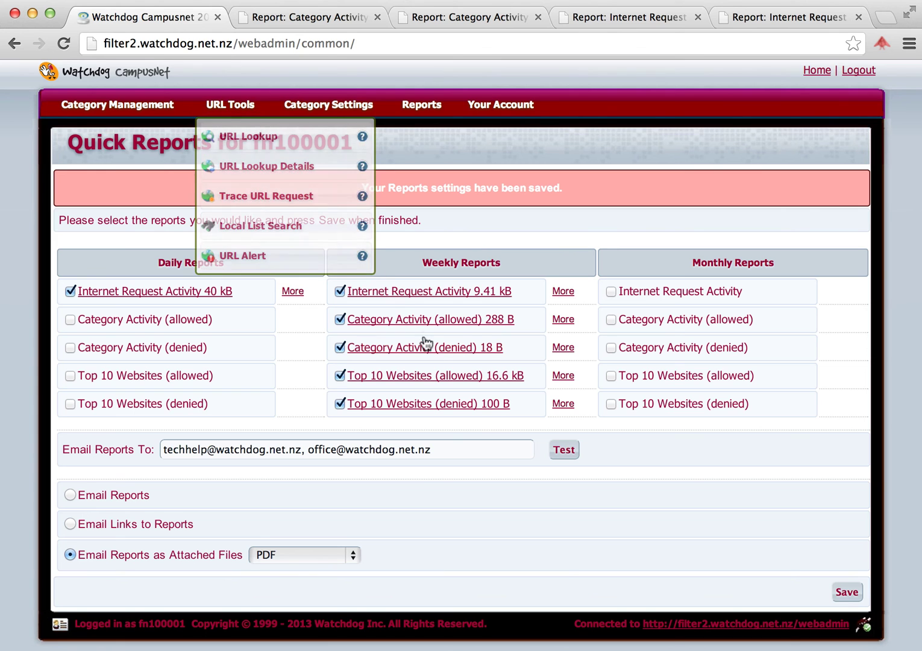
left_click(427, 373)
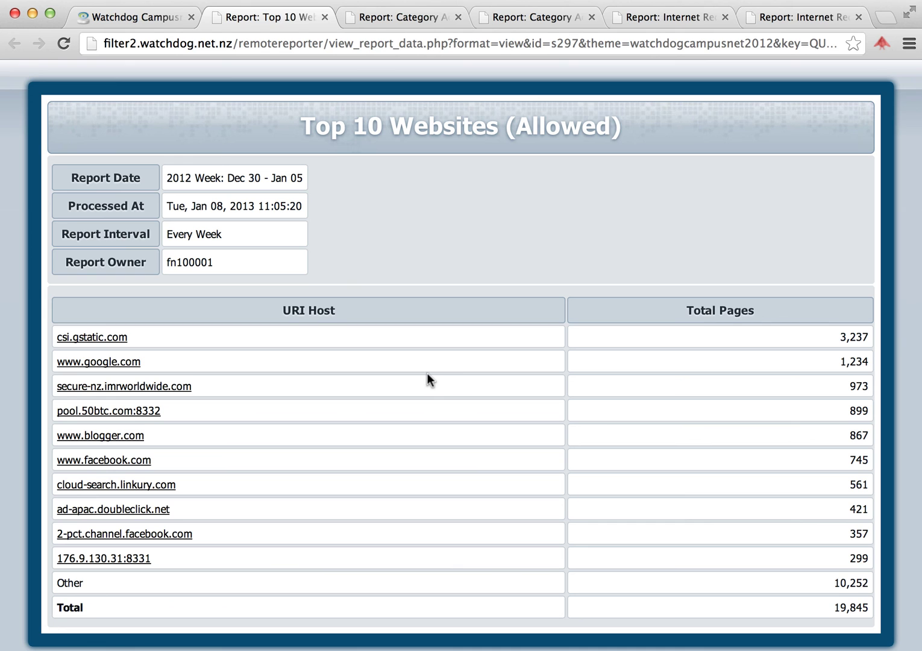
left_click(152, 15)
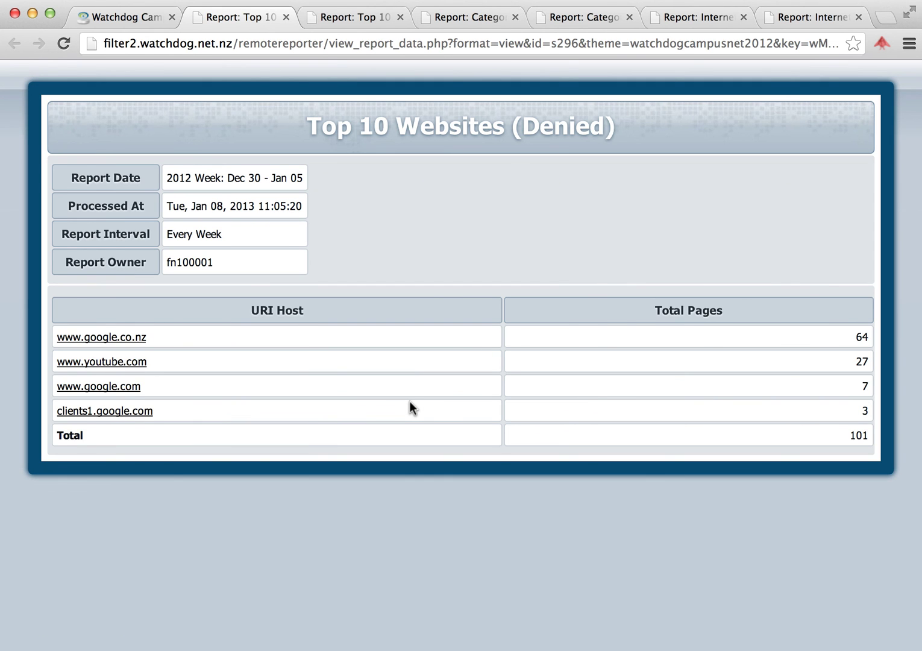
left_click(136, 16)
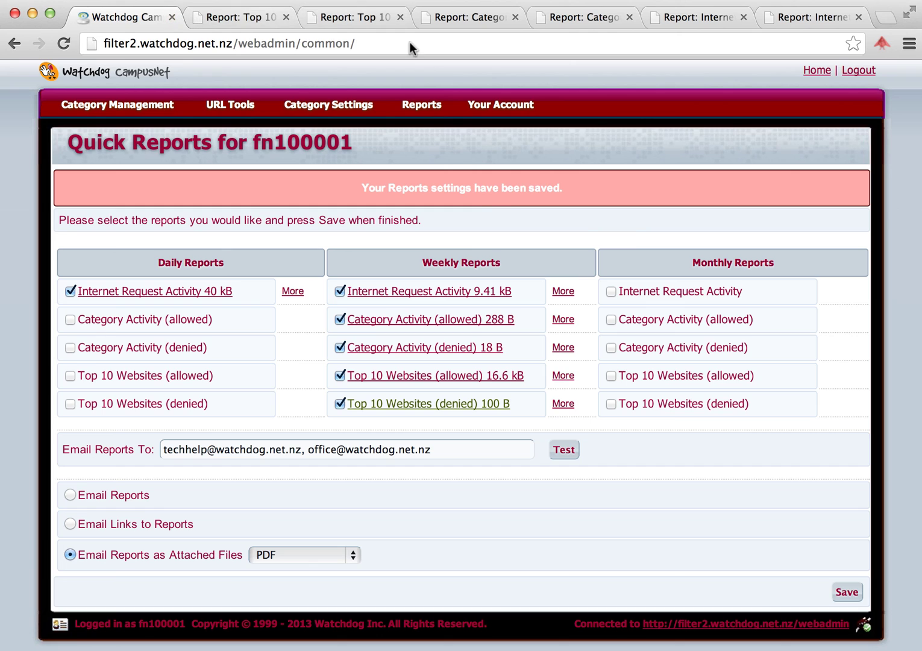
Step: Choose A4 on the Set Default Paper Size page and submit it as the account default
mouse_move(482, 111)
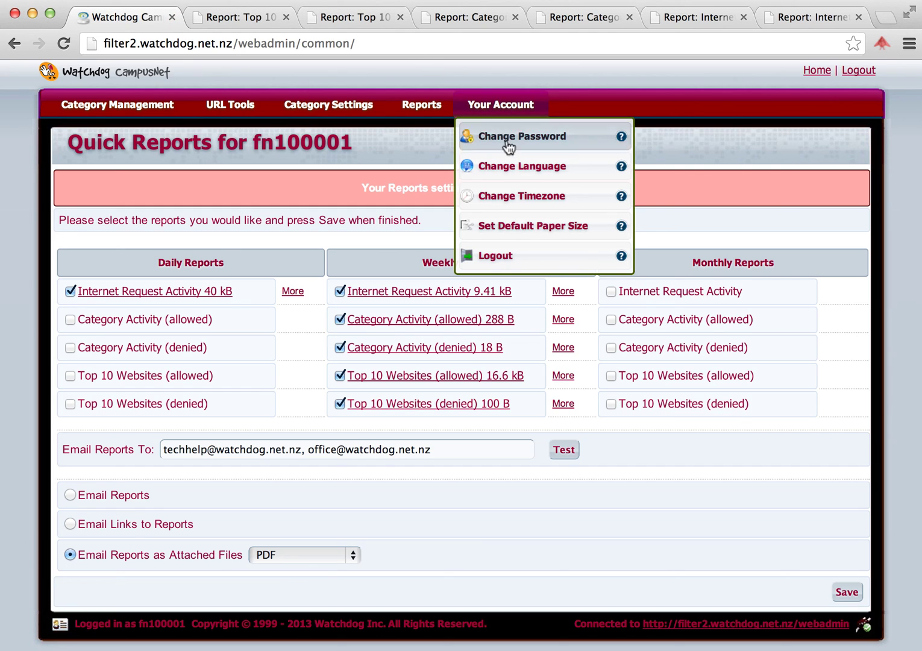
left_click(526, 226)
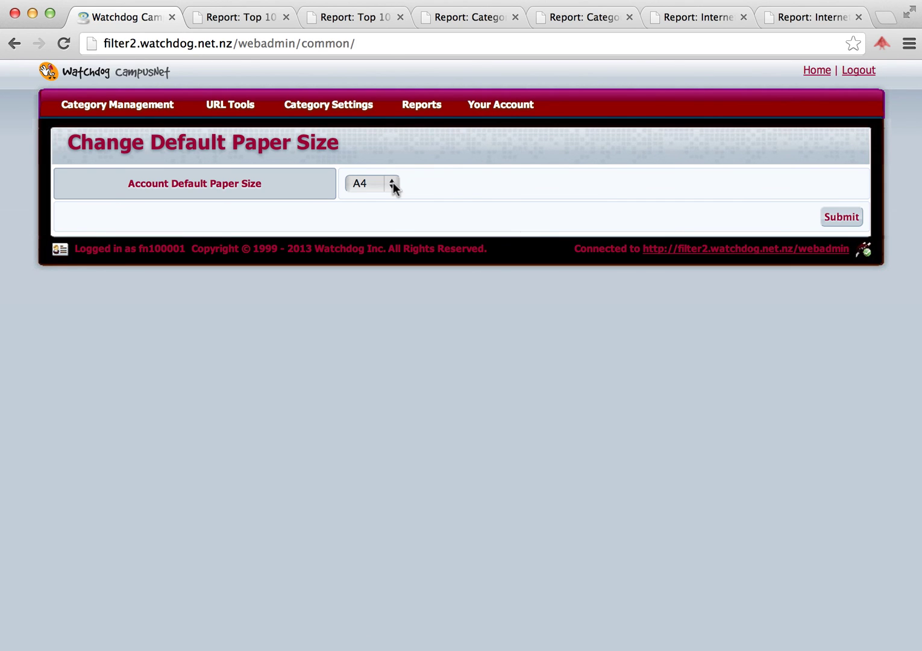
left_click(392, 183)
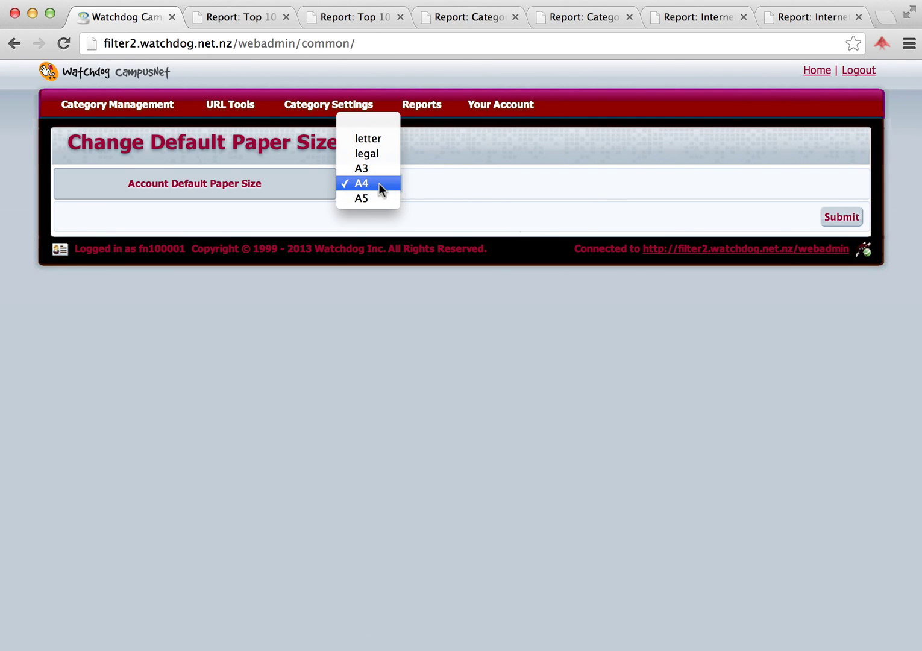
left_click(379, 183)
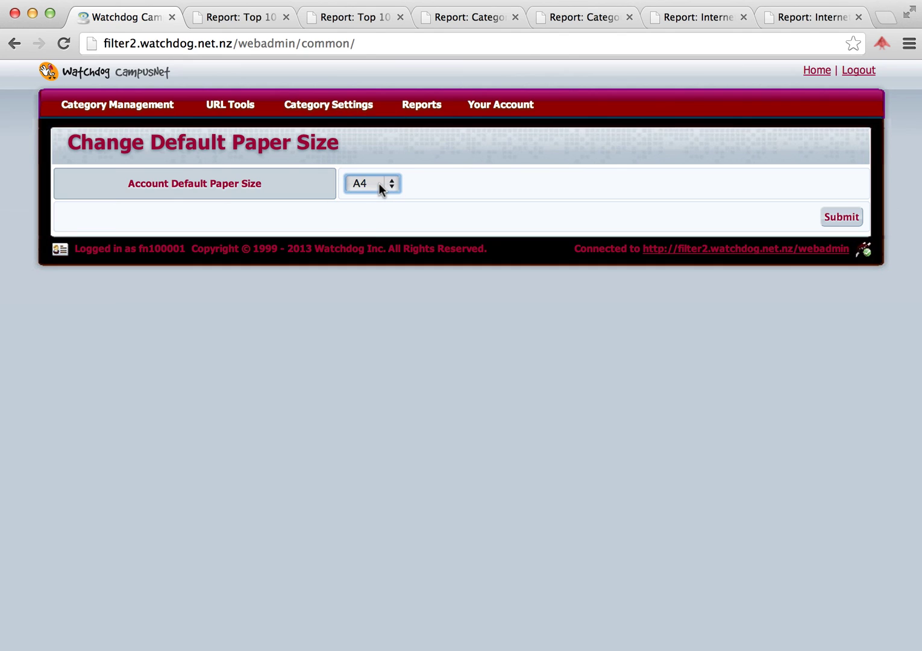
left_click(841, 217)
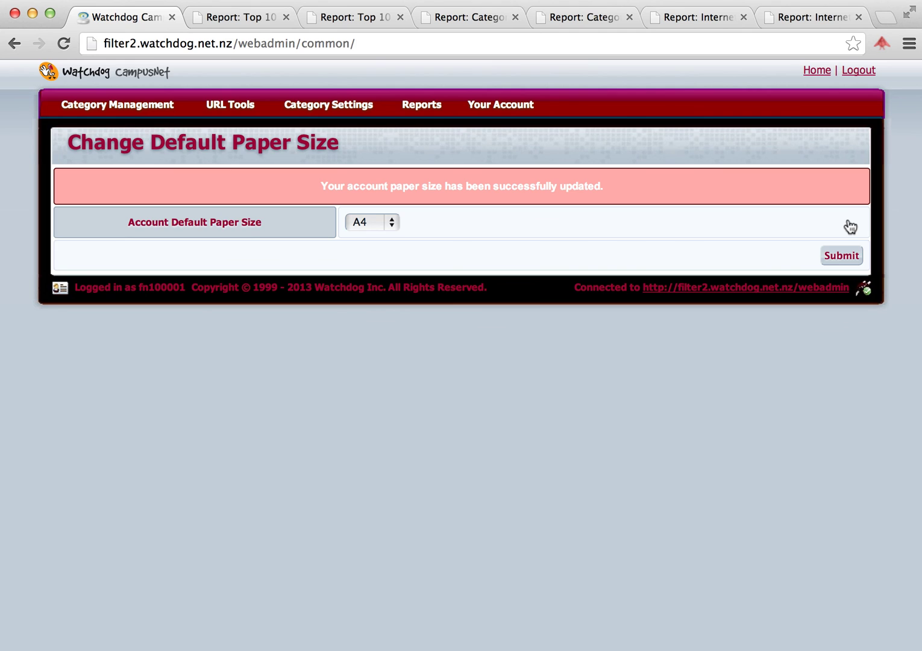
mouse_move(144, 106)
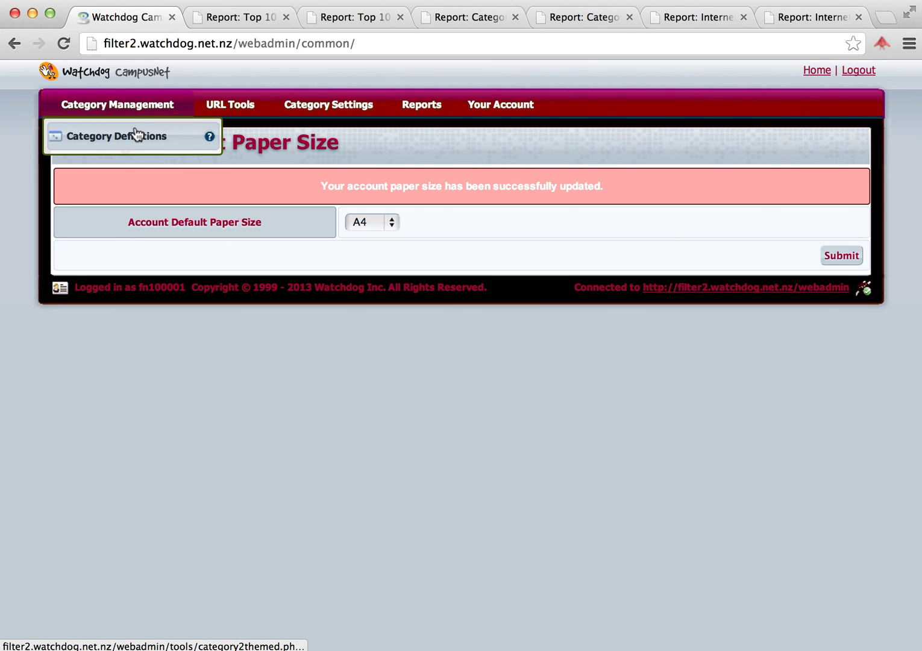
Step: View the Category Definitions page, then return to the Dashboard via the Home link
left_click(138, 137)
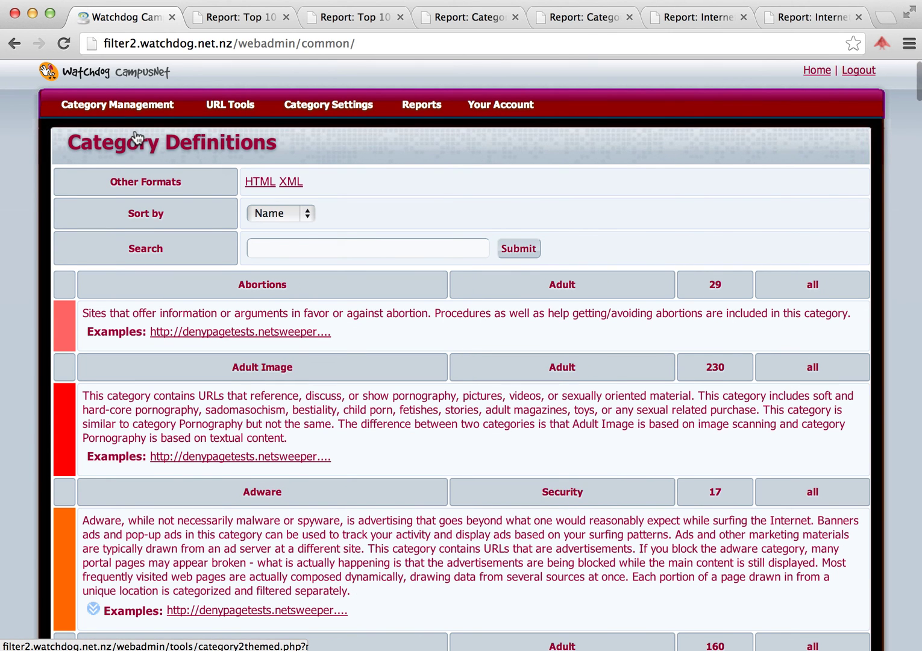
left_click(811, 73)
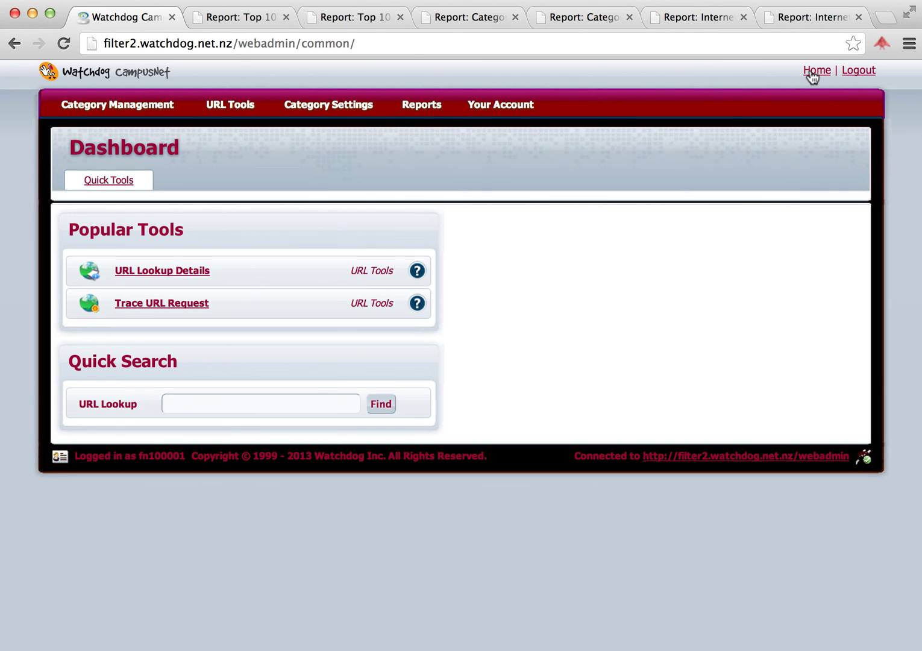
left_click(751, 4)
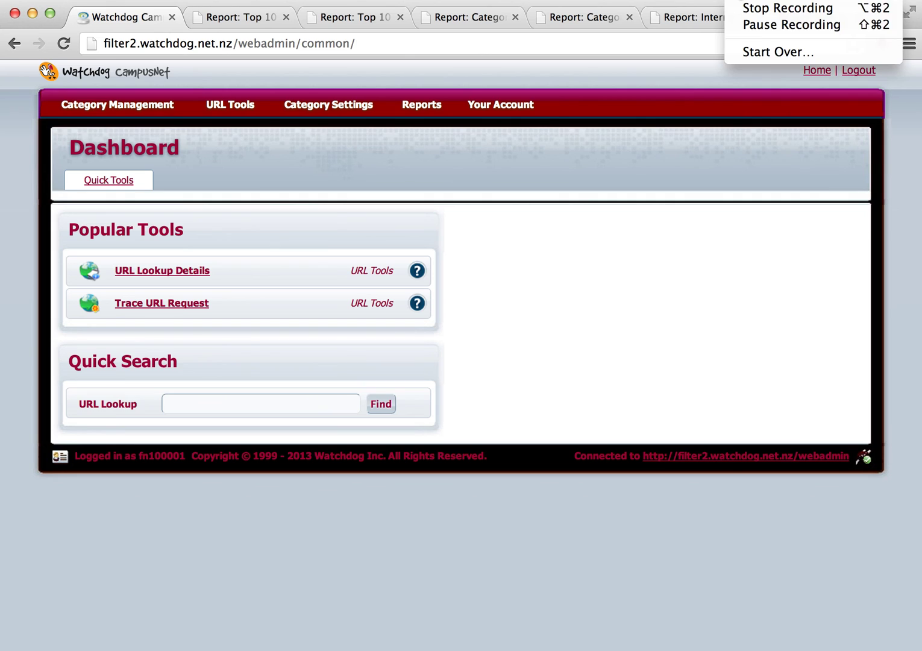